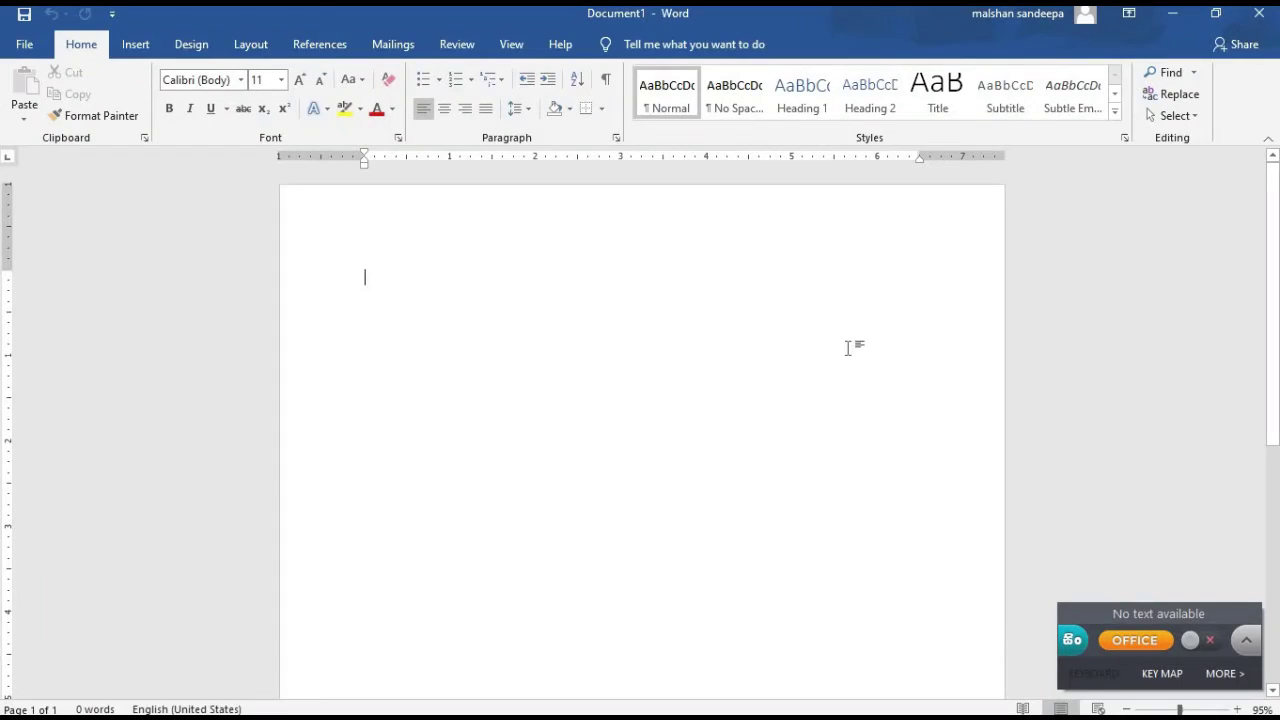
Set the page to landscape orientation and choose a larger paper size about 11.7 inches wide.
{"action": "scroll", "coordinate": [721, 282], "scroll_direction": "down", "scroll_amount": 3}
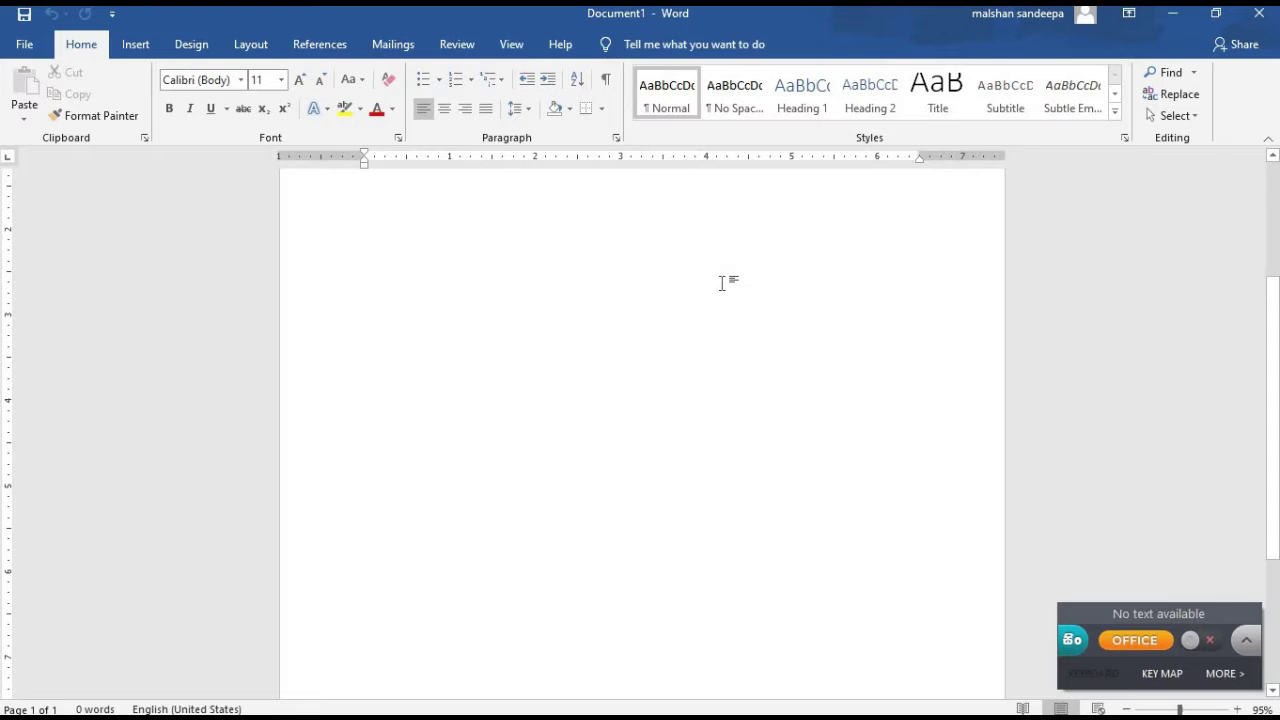
{"action": "scroll", "coordinate": [722, 281], "scroll_direction": "up", "scroll_amount": 3}
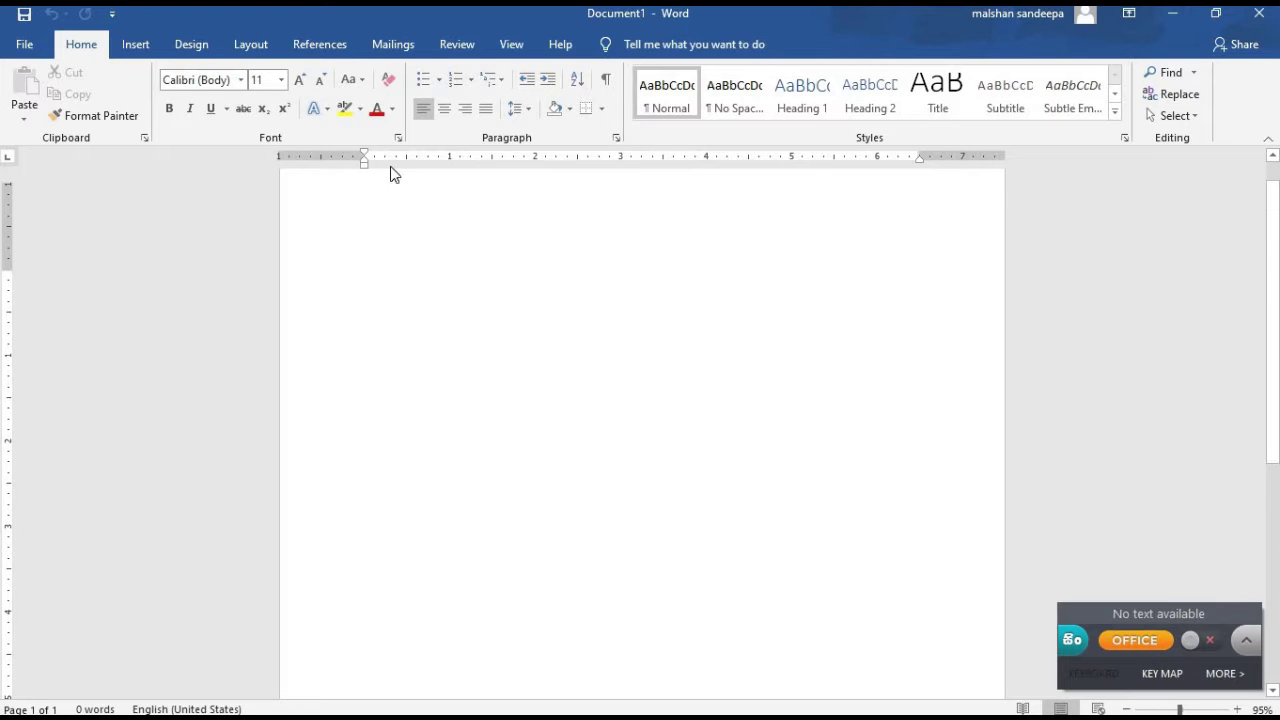
{"action": "left_click", "coordinate": [251, 46]}
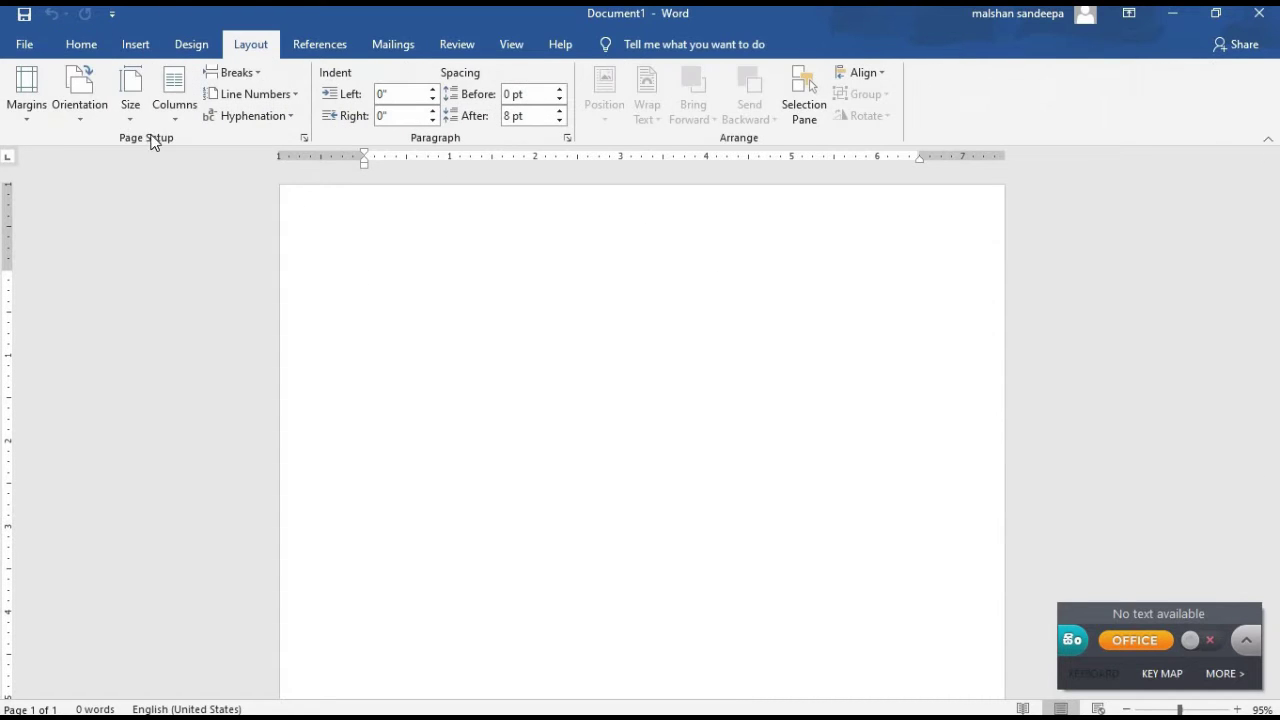
{"action": "left_click", "coordinate": [94, 108]}
{"action": "left_click", "coordinate": [110, 191]}
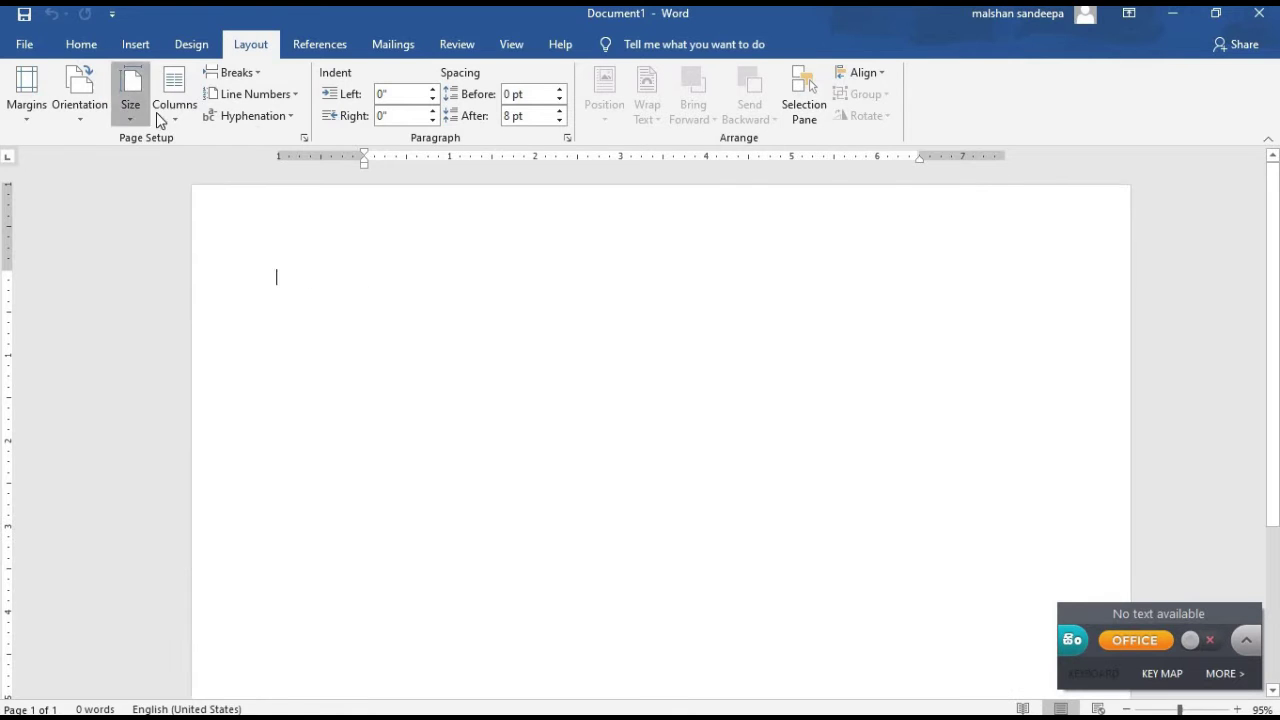
{"action": "left_click", "coordinate": [140, 108]}
{"action": "left_click", "coordinate": [150, 395]}
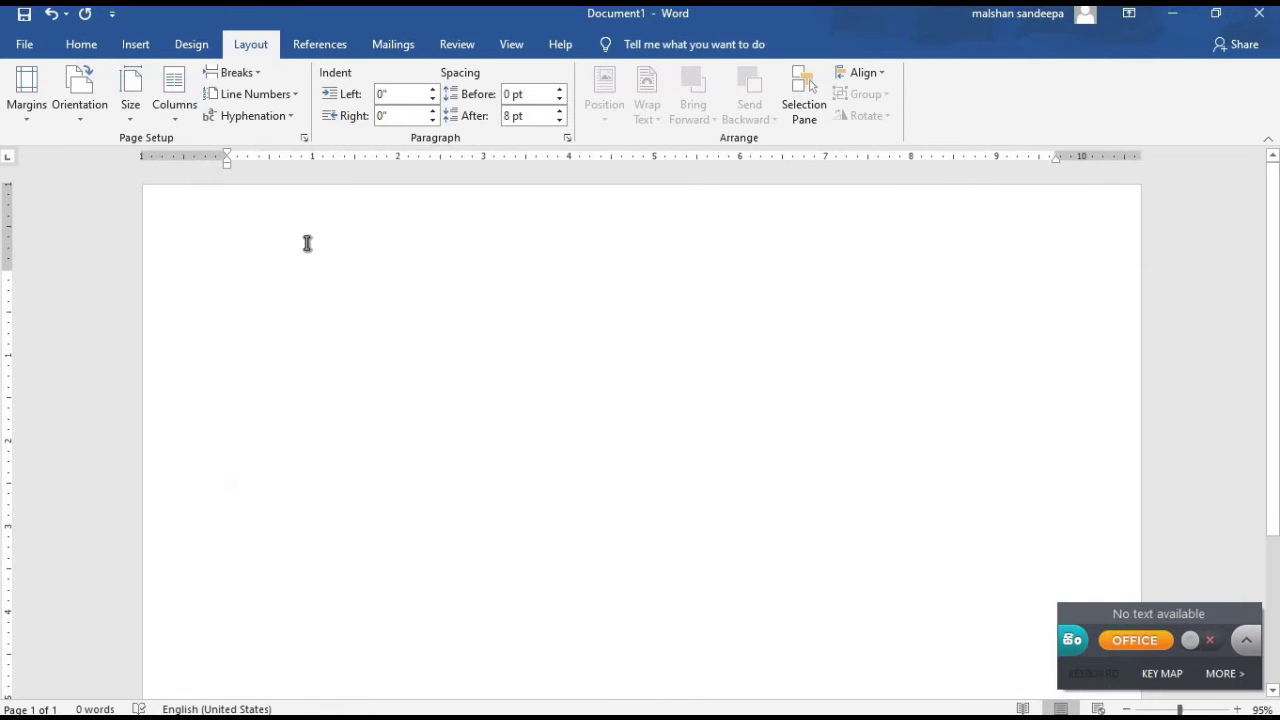
Draw a large rectangle about 3.21" high and 6.38" wide in the middle of the page.
{"action": "left_click", "coordinate": [136, 45]}
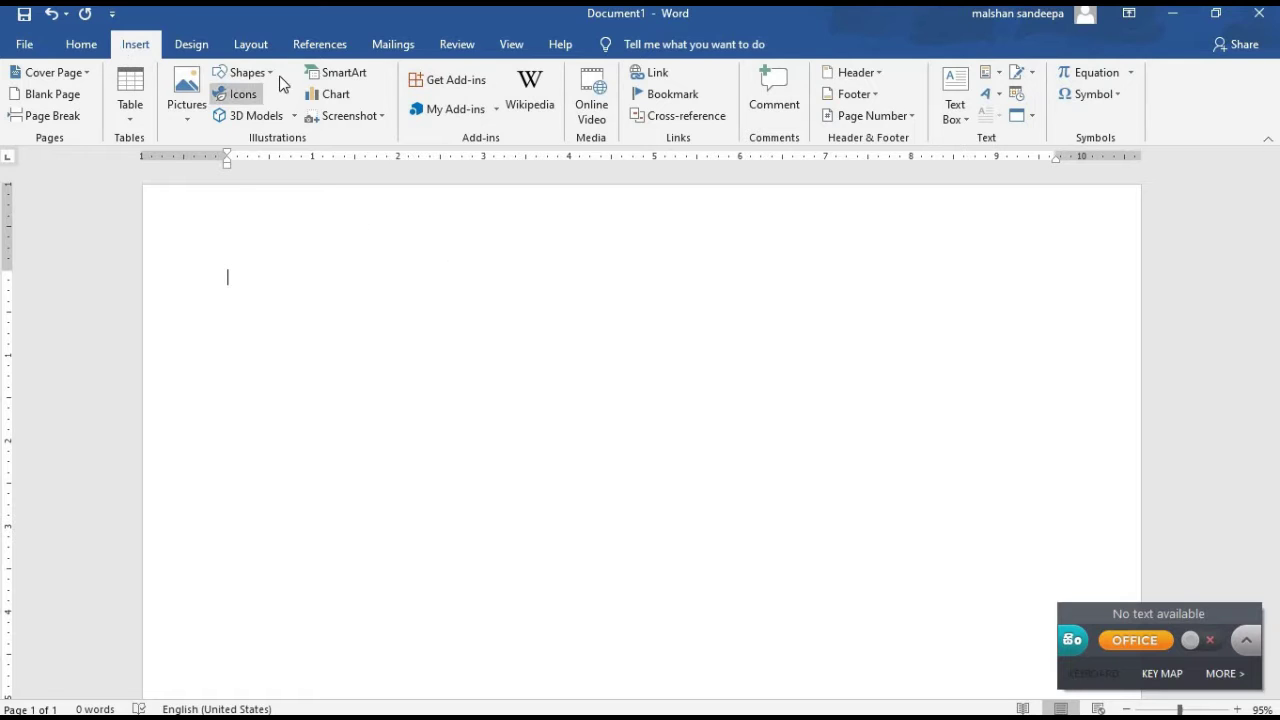
{"action": "left_click", "coordinate": [190, 95]}
{"action": "left_click", "coordinate": [240, 74]}
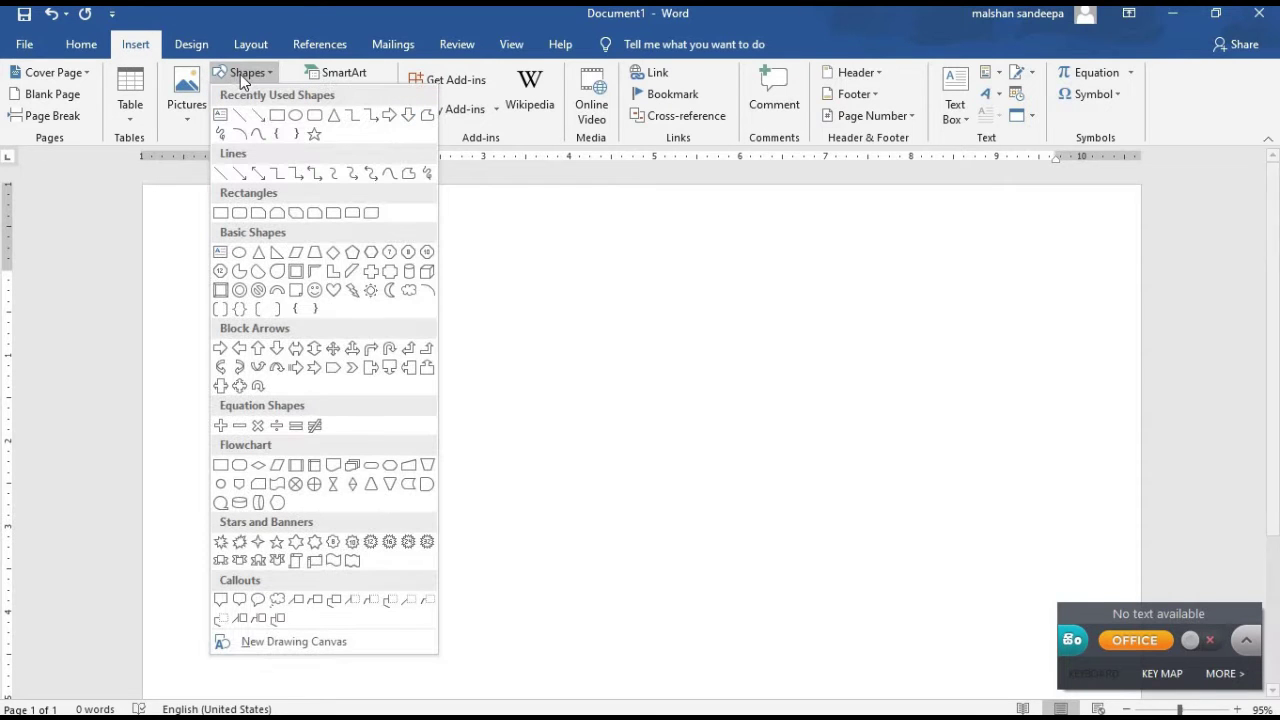
{"action": "left_click", "coordinate": [276, 108]}
{"action": "left_click_drag", "start_coordinate": [360, 290], "coordinate": [908, 565]}
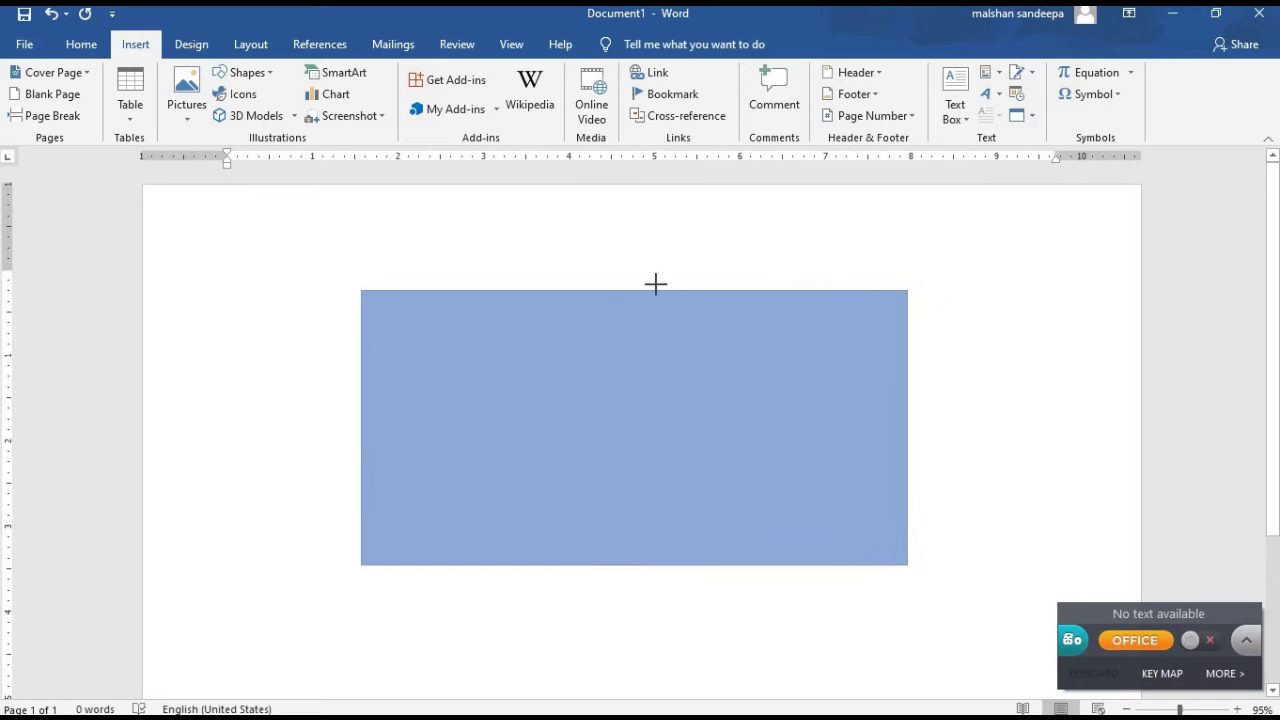
{"action": "left_click_drag", "start_coordinate": [634, 289], "coordinate": [641, 371]}
{"action": "scroll", "coordinate": [894, 326], "scroll_direction": "down", "scroll_amount": 1}
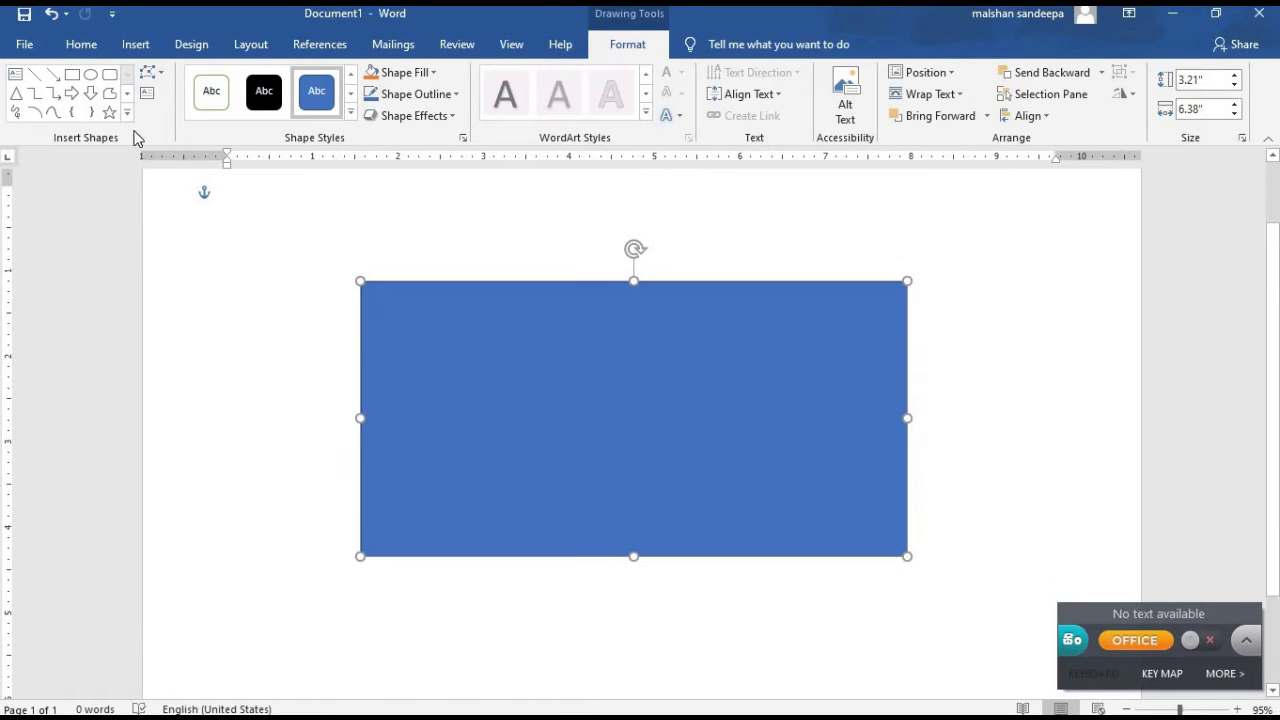
Draw a horizontal straight line about 8.13" long just beneath the rectangle, extending past both of its sides.
{"action": "left_click", "coordinate": [46, 80]}
{"action": "mouse_move", "coordinate": [318, 557]}
{"action": "left_mouse_down"}
{"action": "mouse_move", "coordinate": [549, 591]}
{"action": "mouse_move", "coordinate": [955, 557]}
{"action": "left_mouse_up"}
{"action": "left_click_drag", "start_coordinate": [344, 561], "coordinate": [316, 565]}
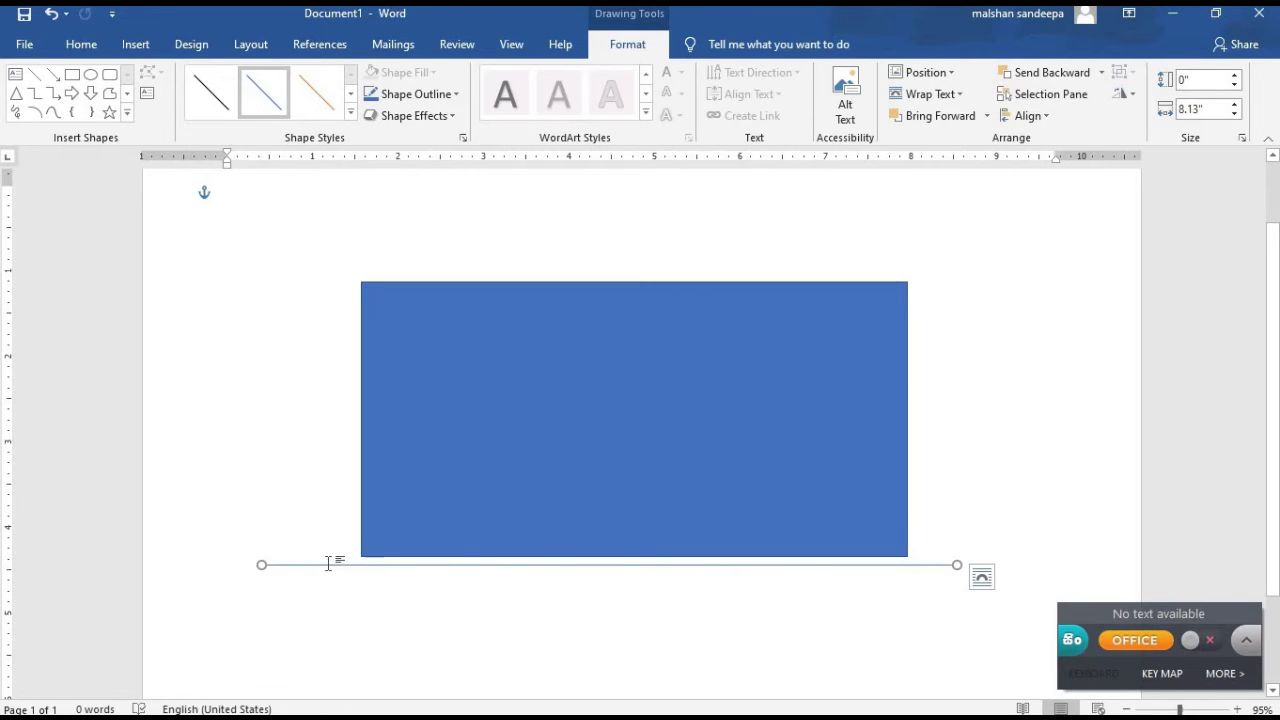
{"action": "left_click", "coordinate": [283, 567]}
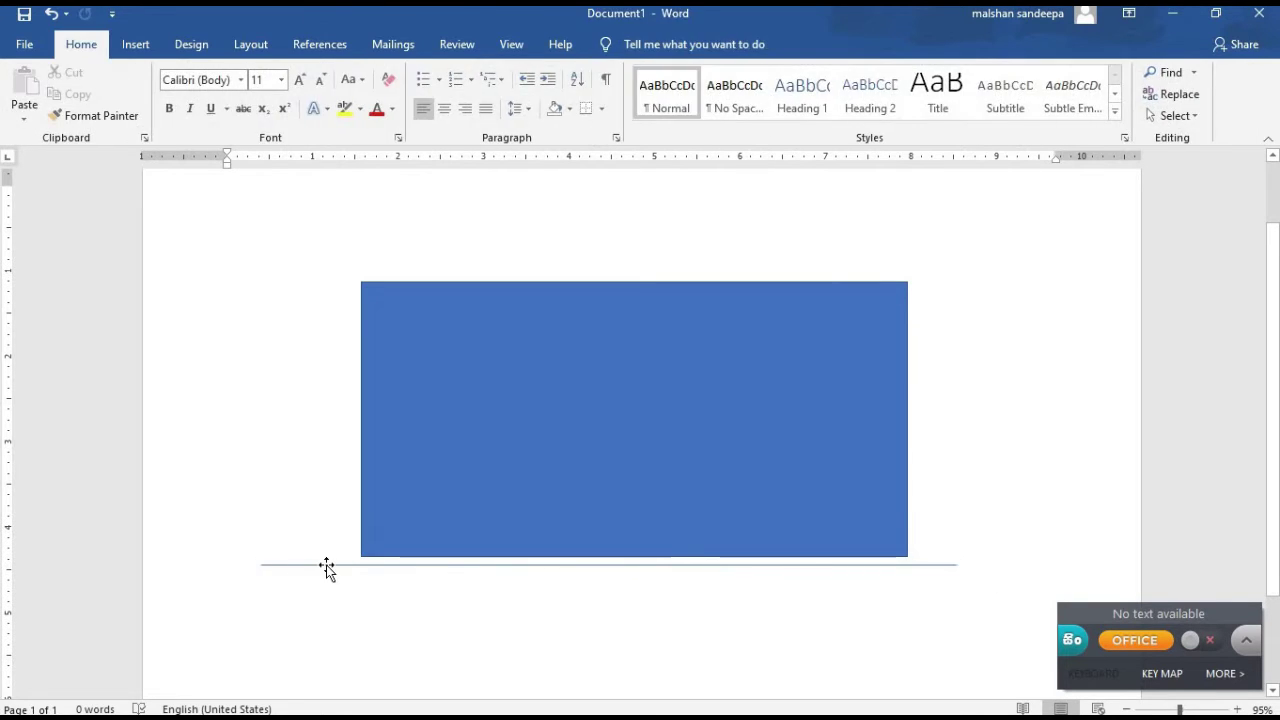
Format the horizontal line beneath the rectangle with a 6 pt weight and black colour.
{"action": "right_click", "coordinate": [326, 566]}
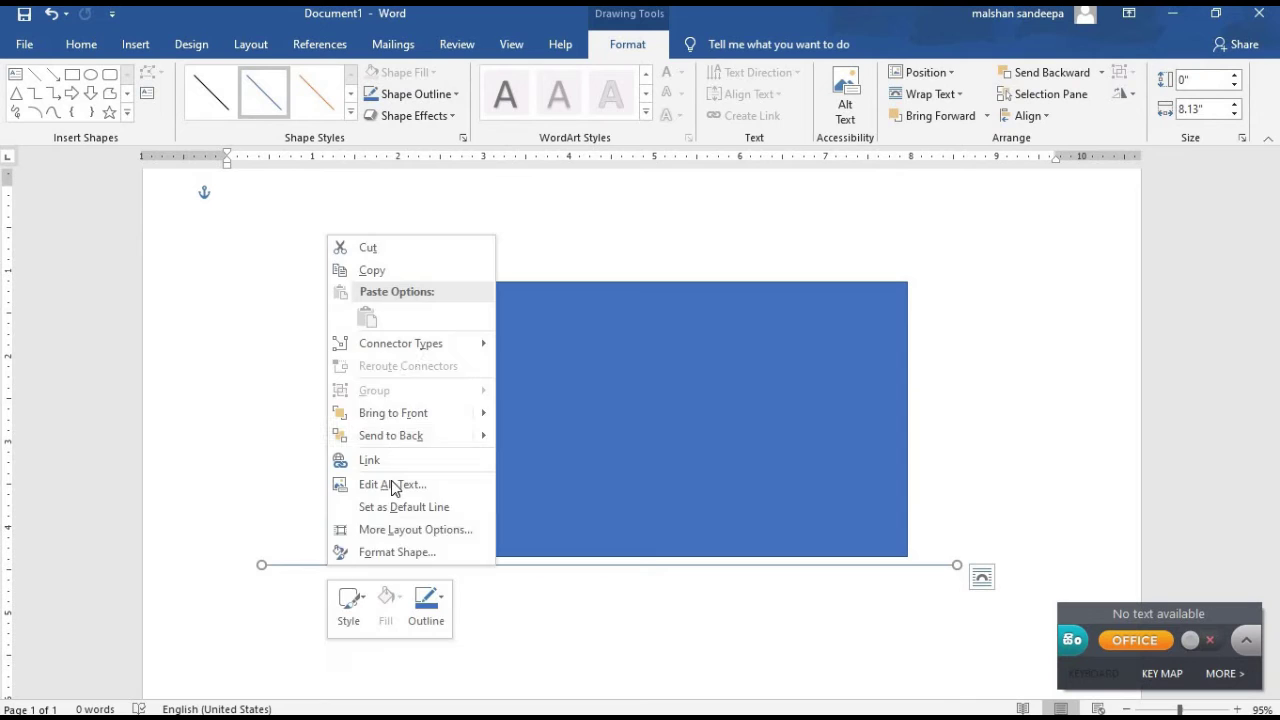
{"action": "left_click", "coordinate": [426, 605]}
{"action": "mouse_move", "coordinate": [551, 548]}
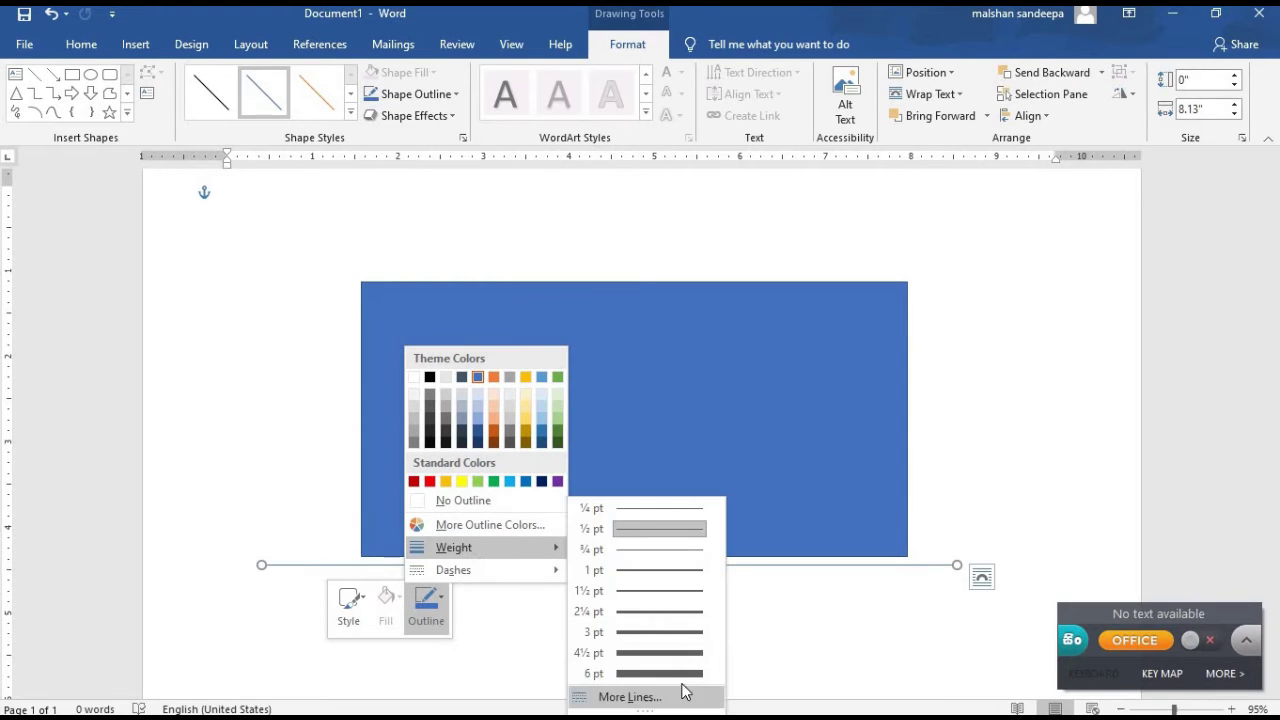
{"action": "left_click", "coordinate": [686, 675]}
{"action": "left_click", "coordinate": [433, 605]}
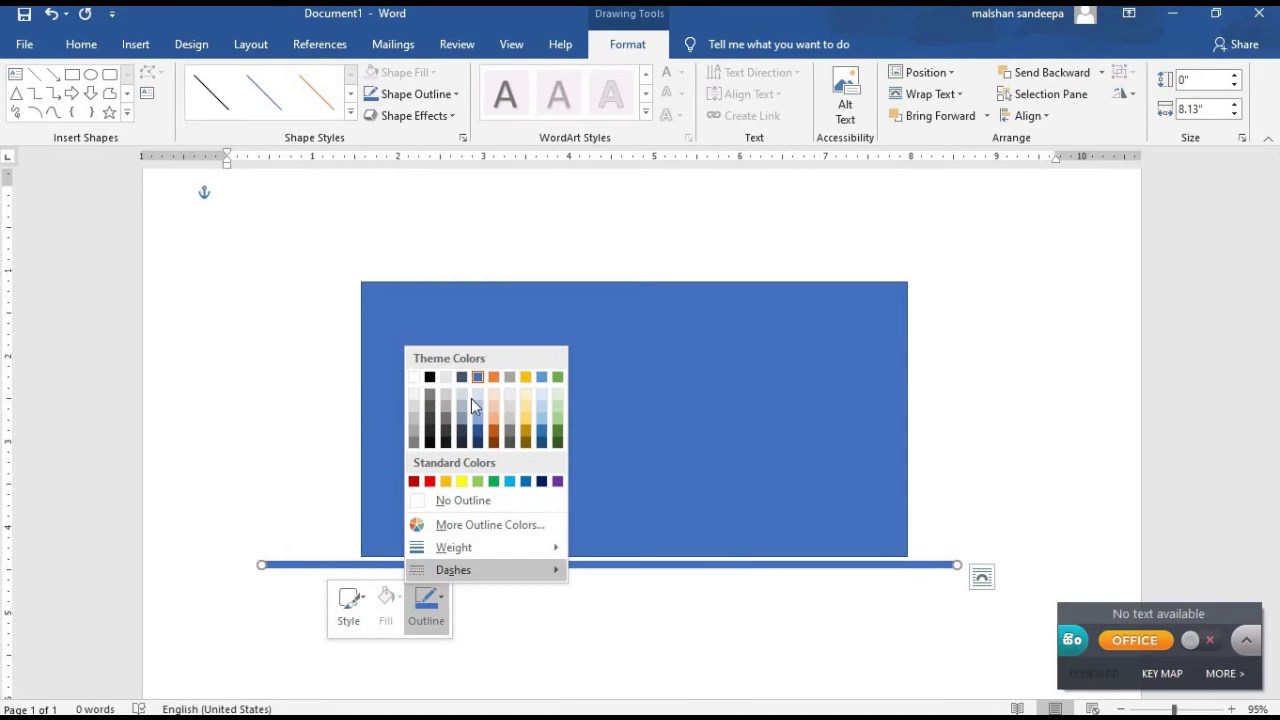
{"action": "left_click", "coordinate": [432, 378]}
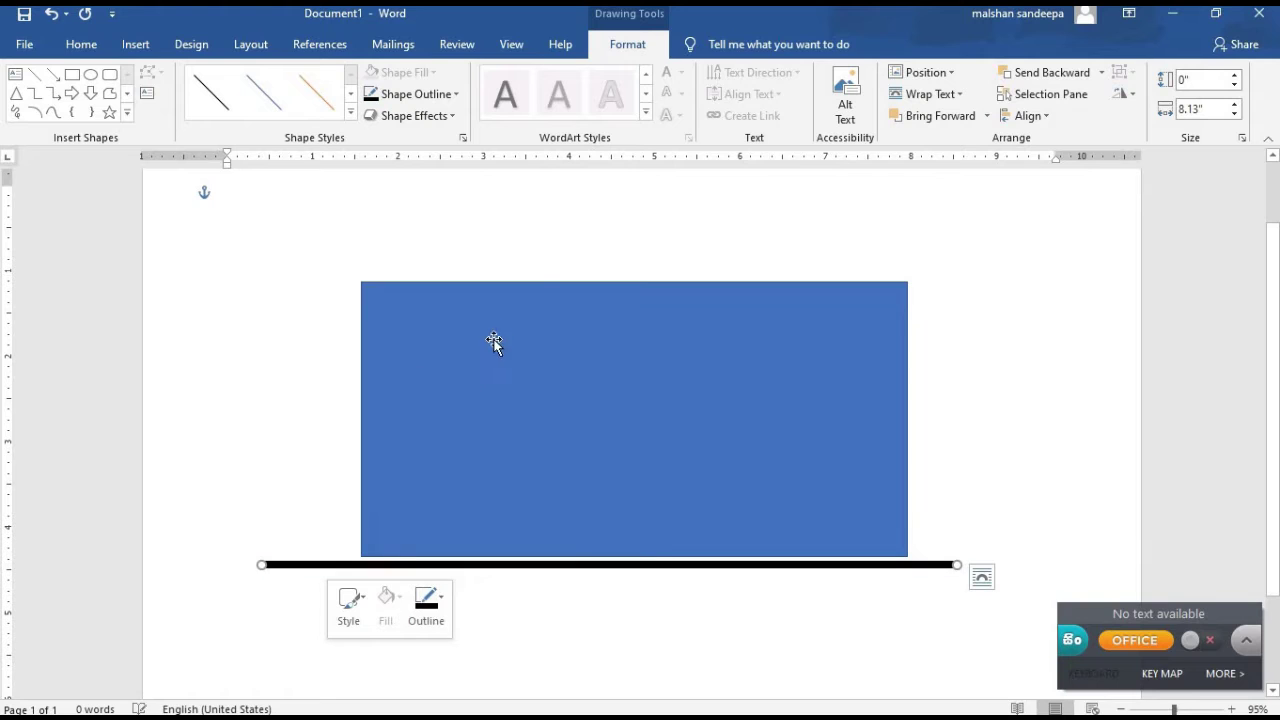
Remove the fill from the rectangle with the No Fill option.
{"action": "right_click", "coordinate": [539, 292]}
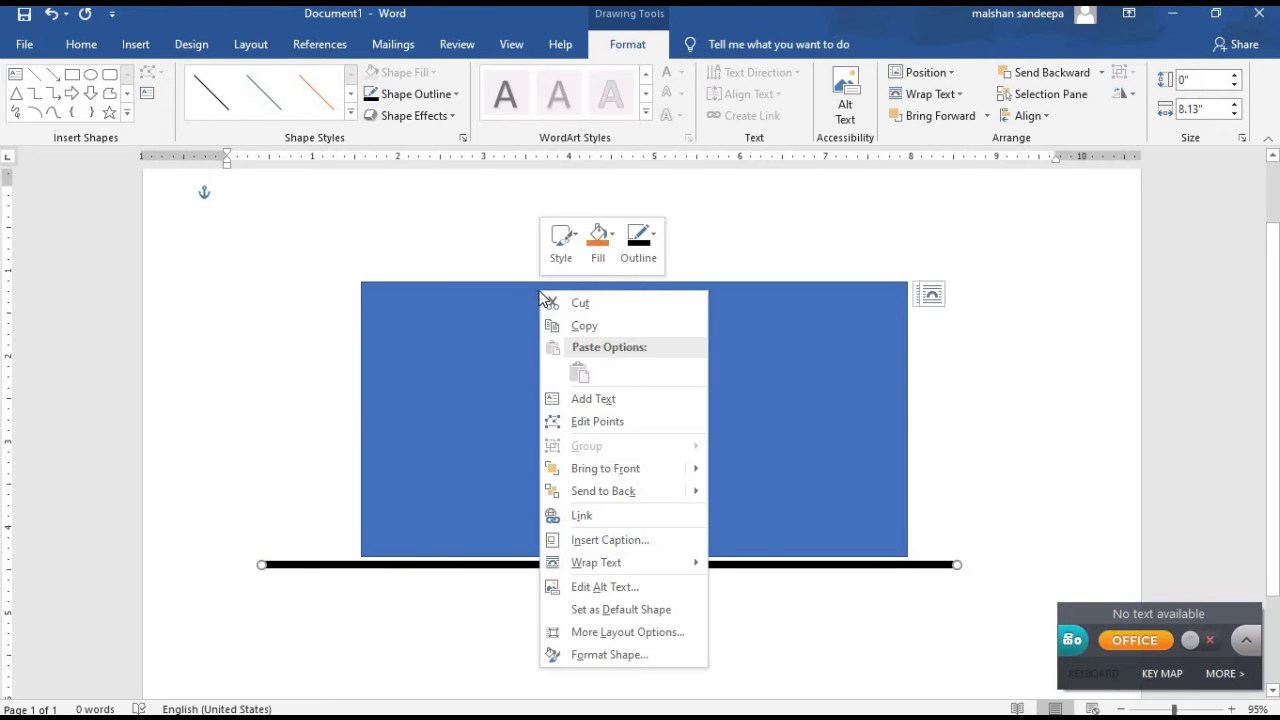
{"action": "left_click", "coordinate": [595, 245]}
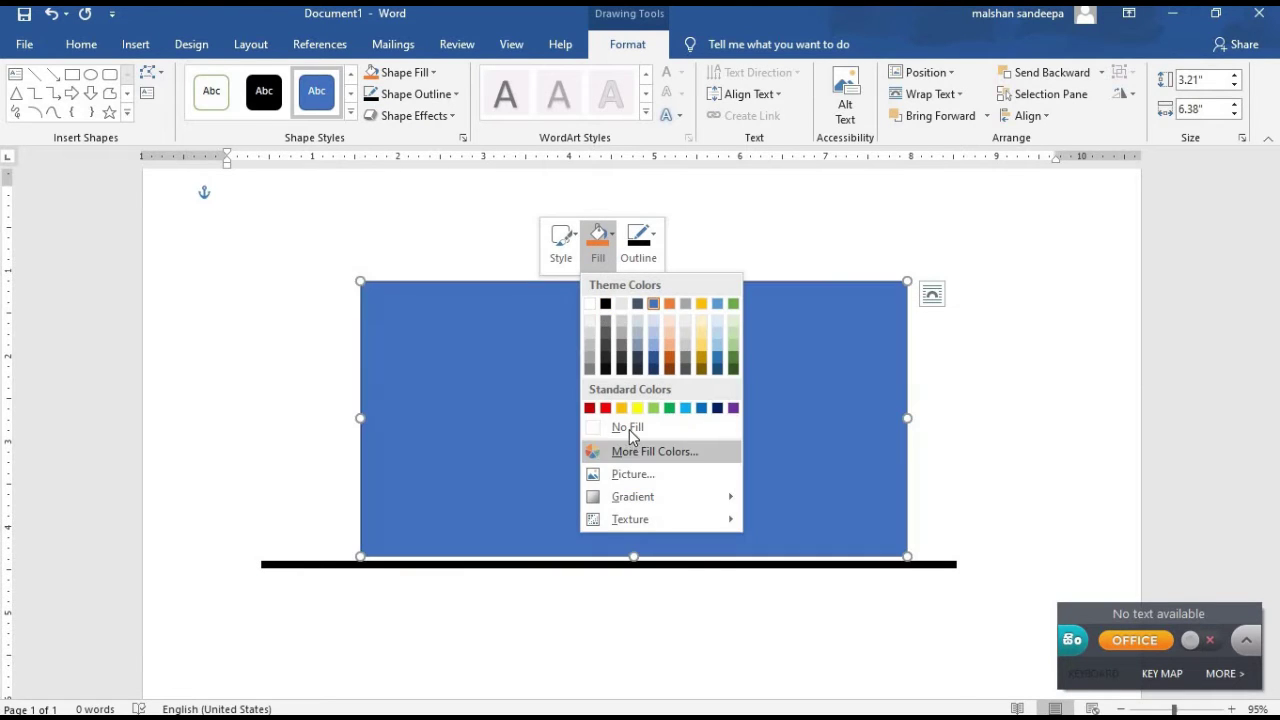
{"action": "left_click", "coordinate": [629, 429]}
Set the rectangle's outline to a 2¼ pt weight and black colour.
{"action": "left_click", "coordinate": [650, 243]}
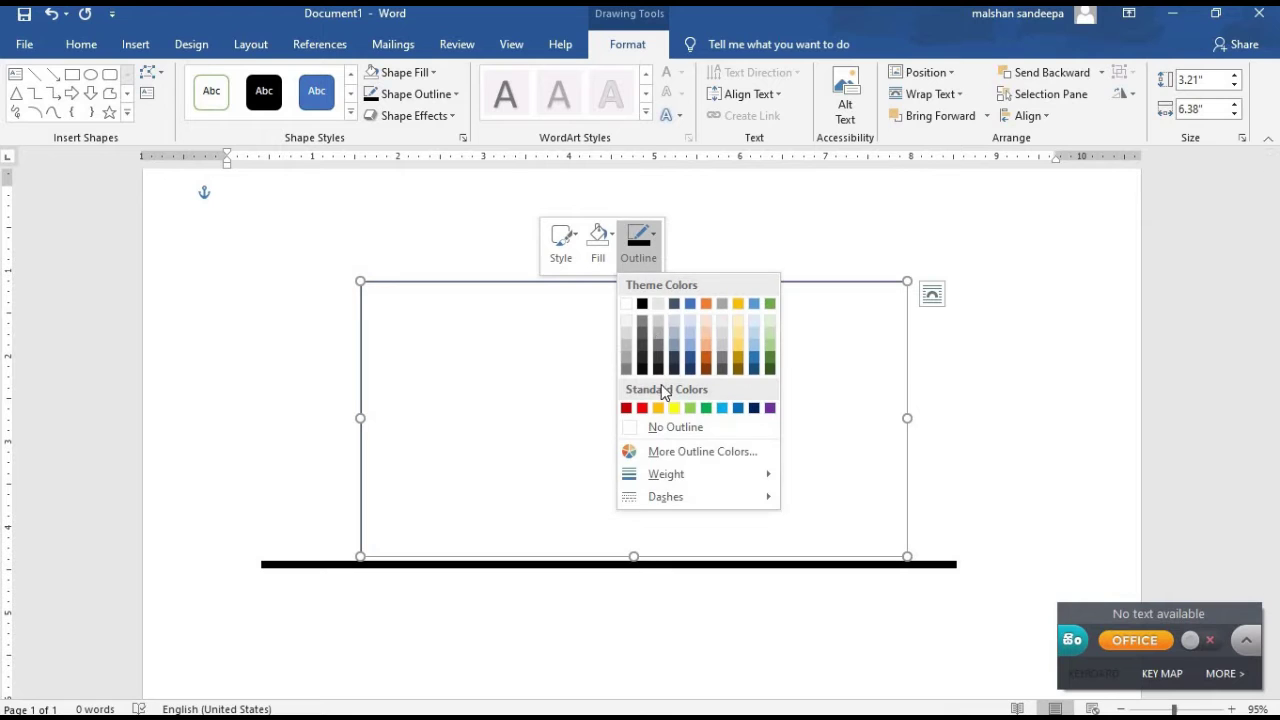
{"action": "mouse_move", "coordinate": [705, 476]}
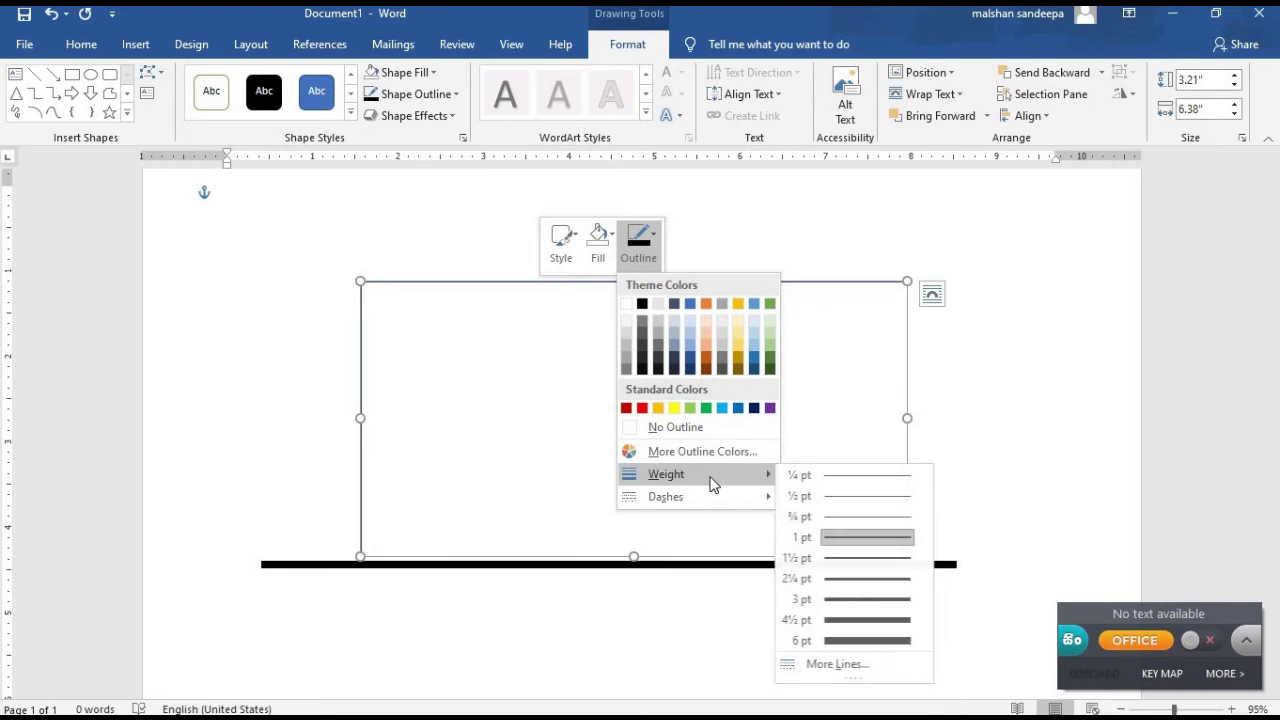
{"action": "left_click", "coordinate": [866, 562]}
{"action": "left_click", "coordinate": [638, 245]}
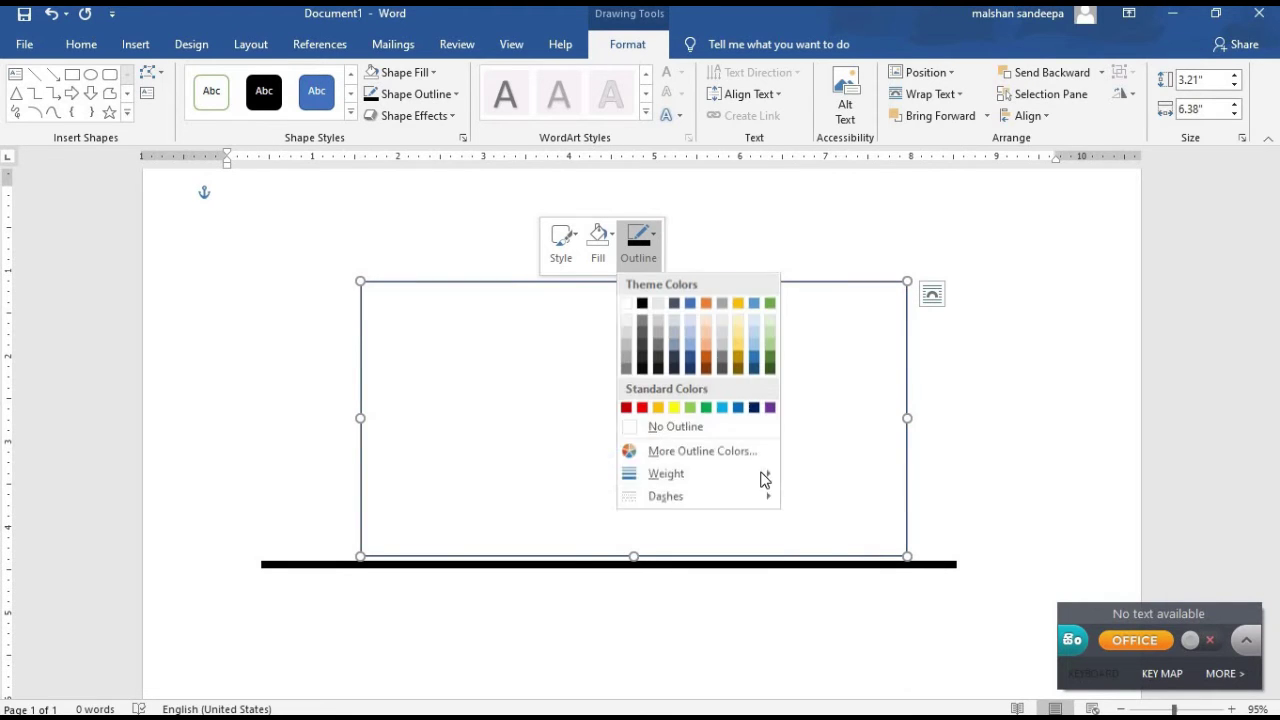
{"action": "mouse_move", "coordinate": [763, 474]}
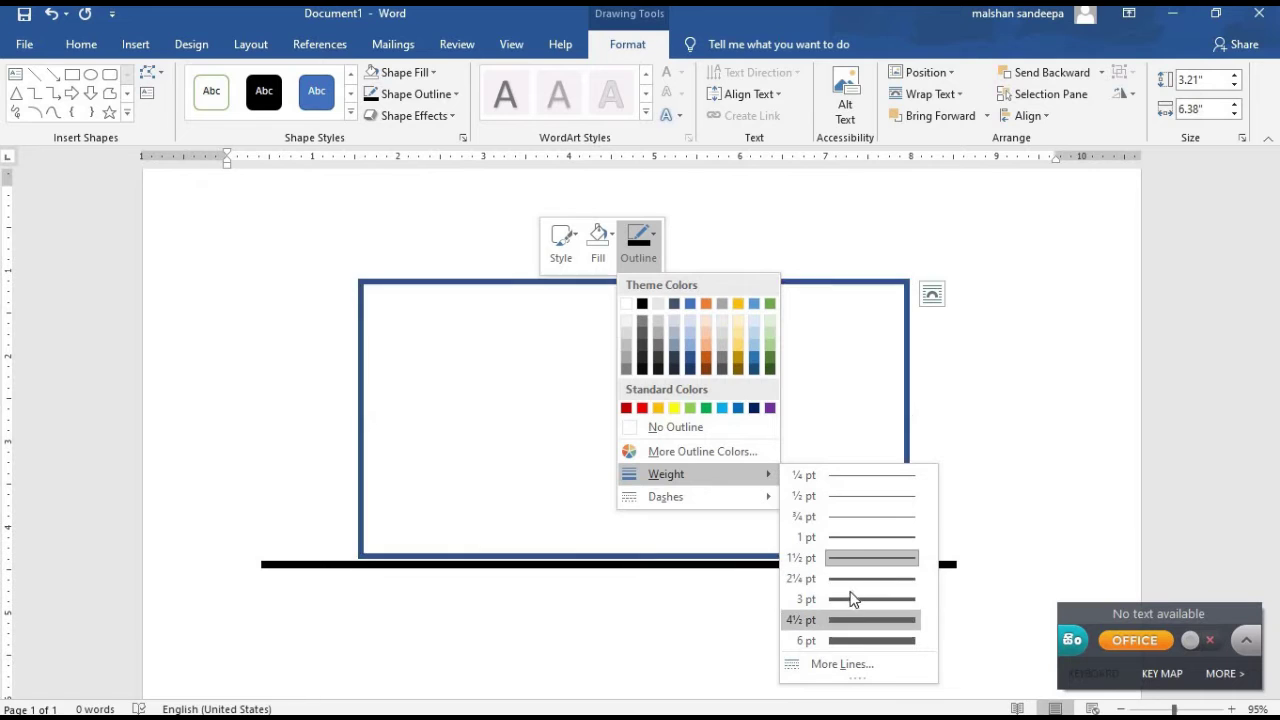
{"action": "left_click", "coordinate": [851, 584]}
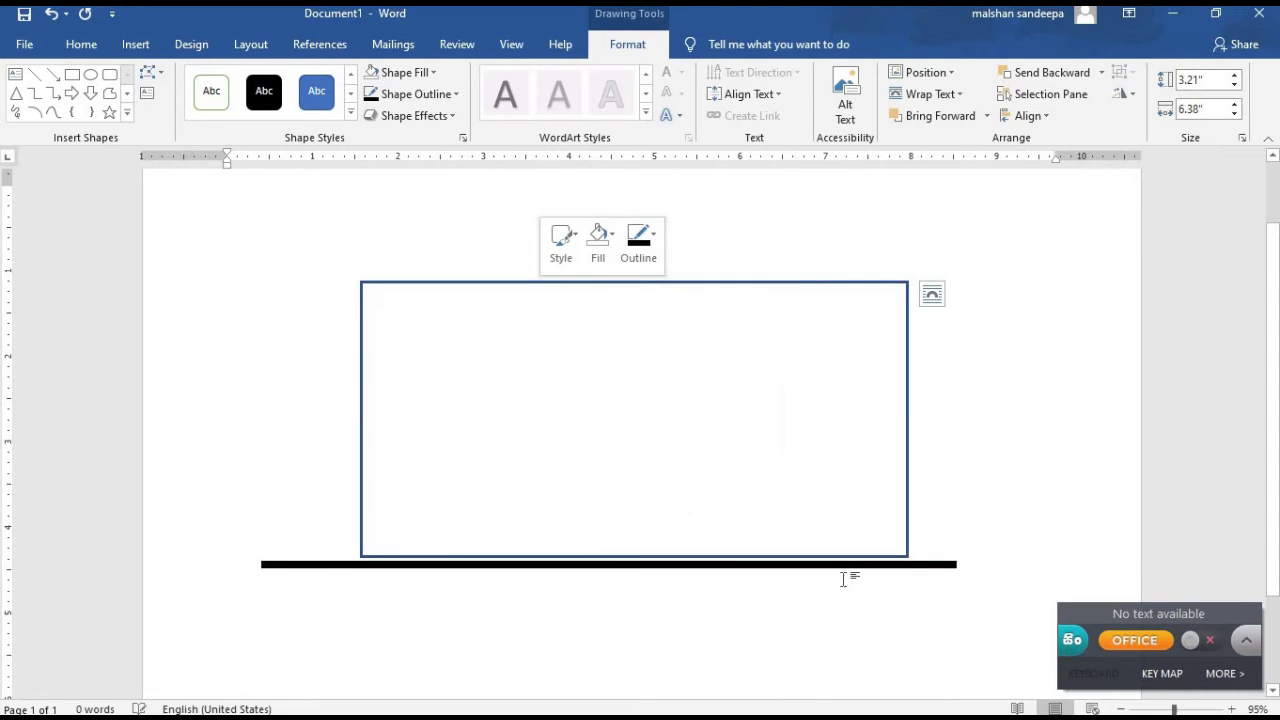
{"action": "left_click", "coordinate": [638, 245]}
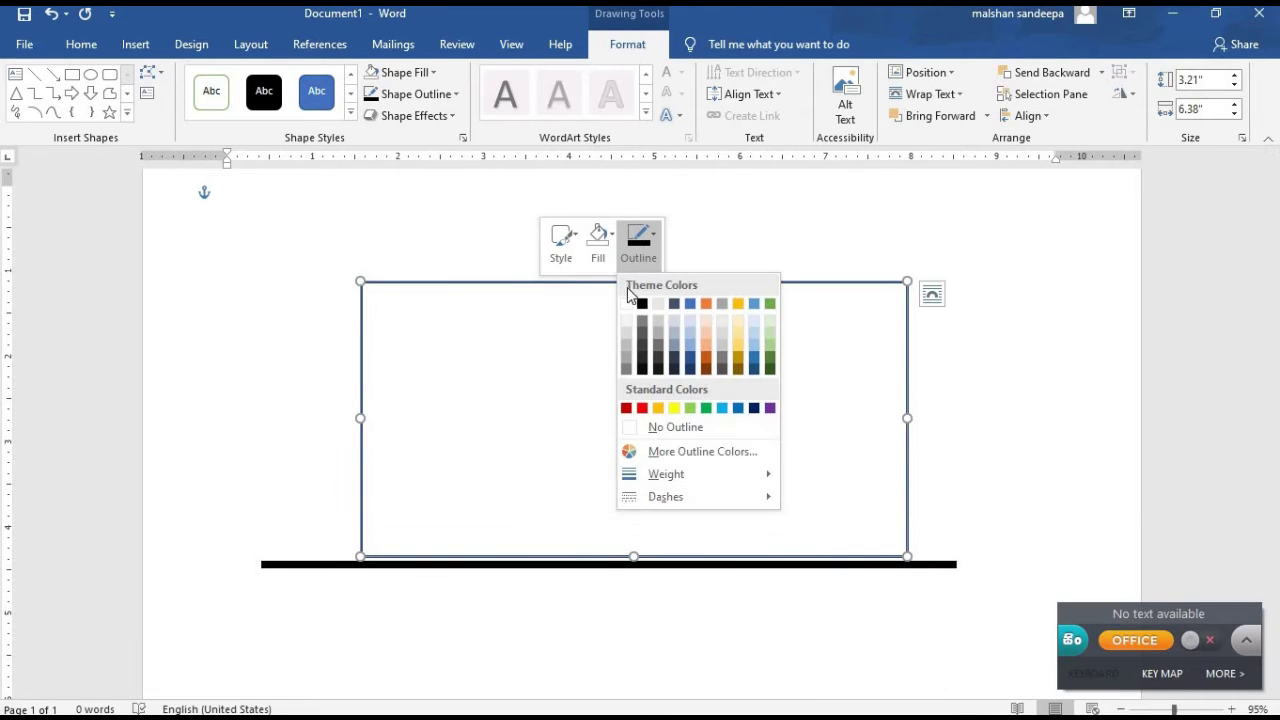
{"action": "left_click", "coordinate": [645, 297]}
{"action": "left_click", "coordinate": [1010, 420]}
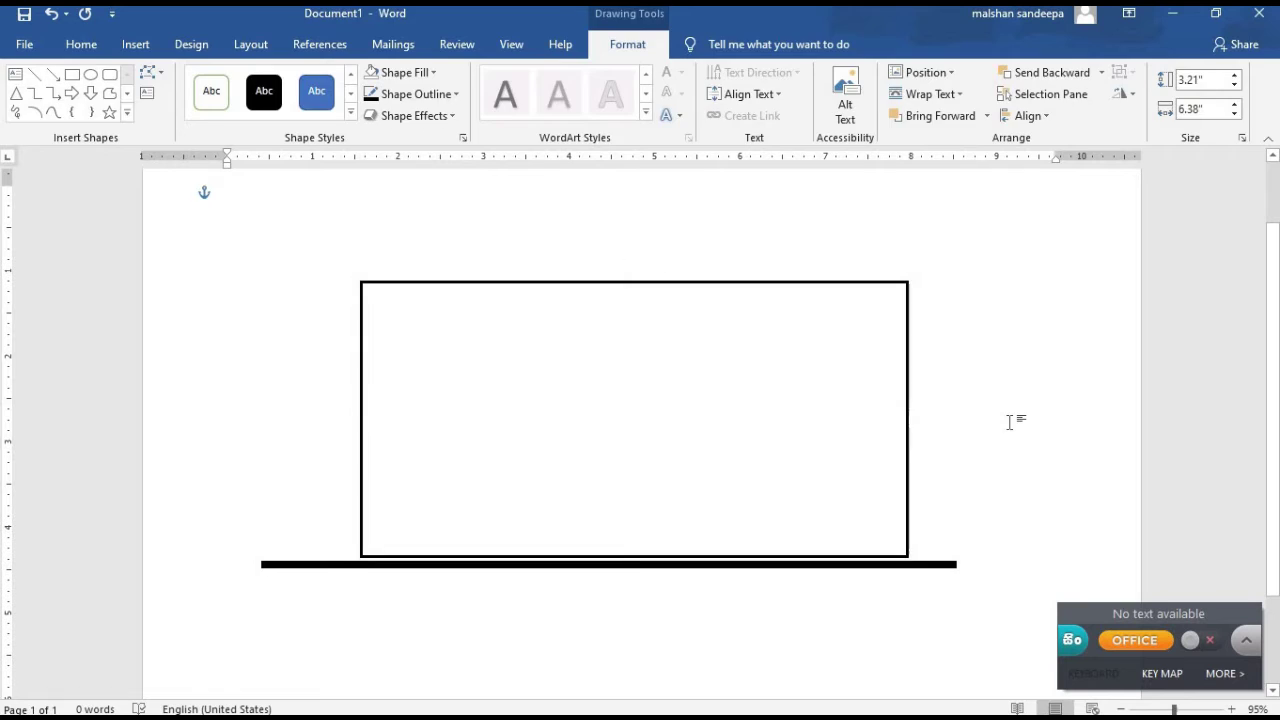
{"action": "left_click", "coordinate": [150, 48]}
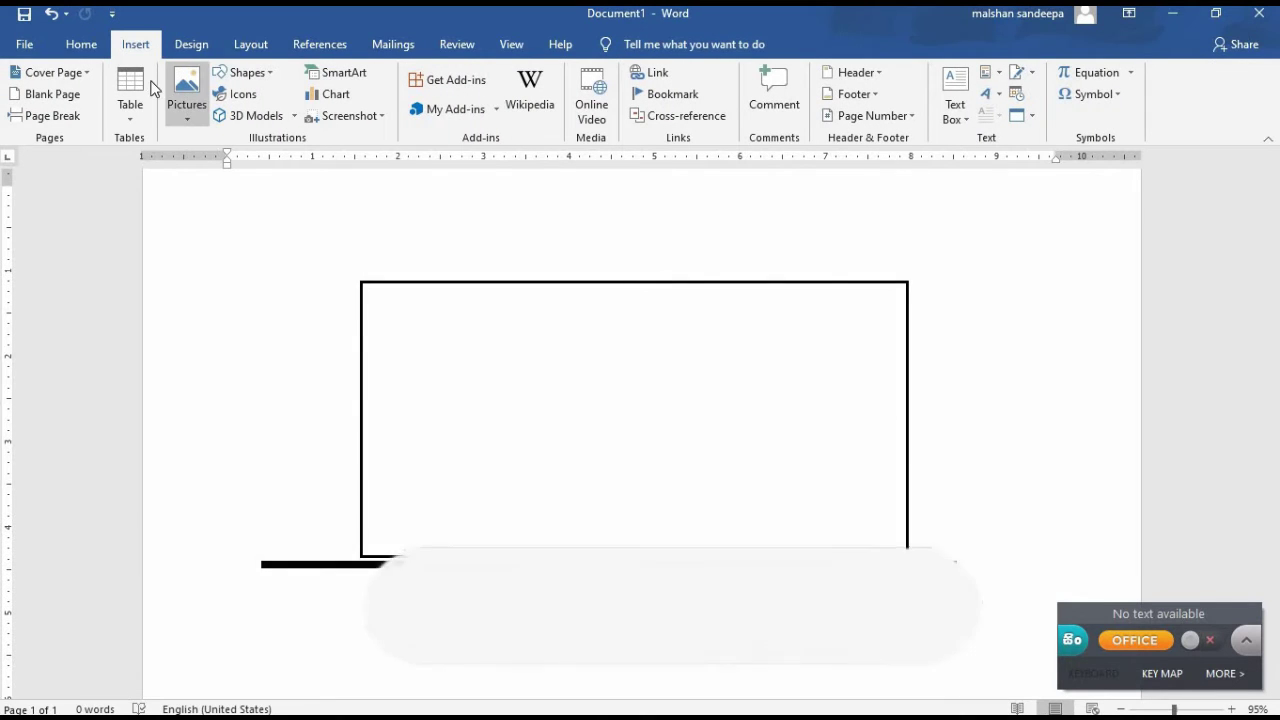
{"action": "left_click", "coordinate": [242, 74]}
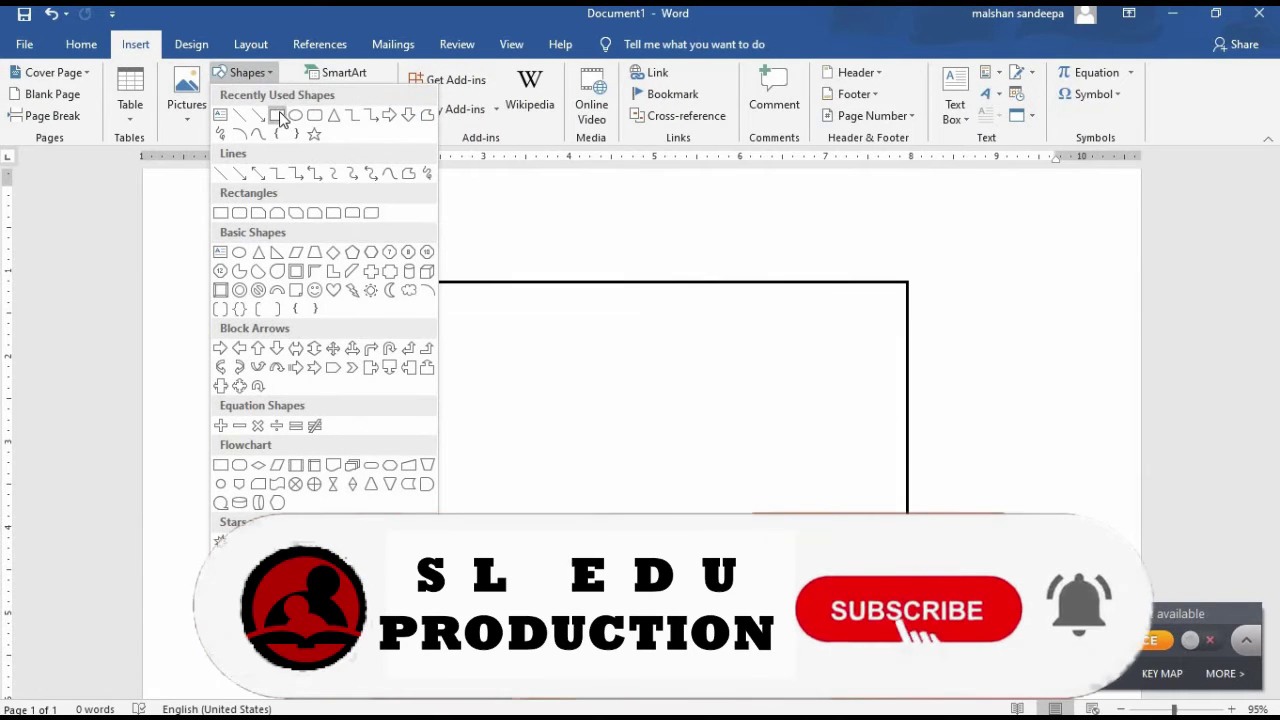
{"action": "left_click", "coordinate": [263, 118]}
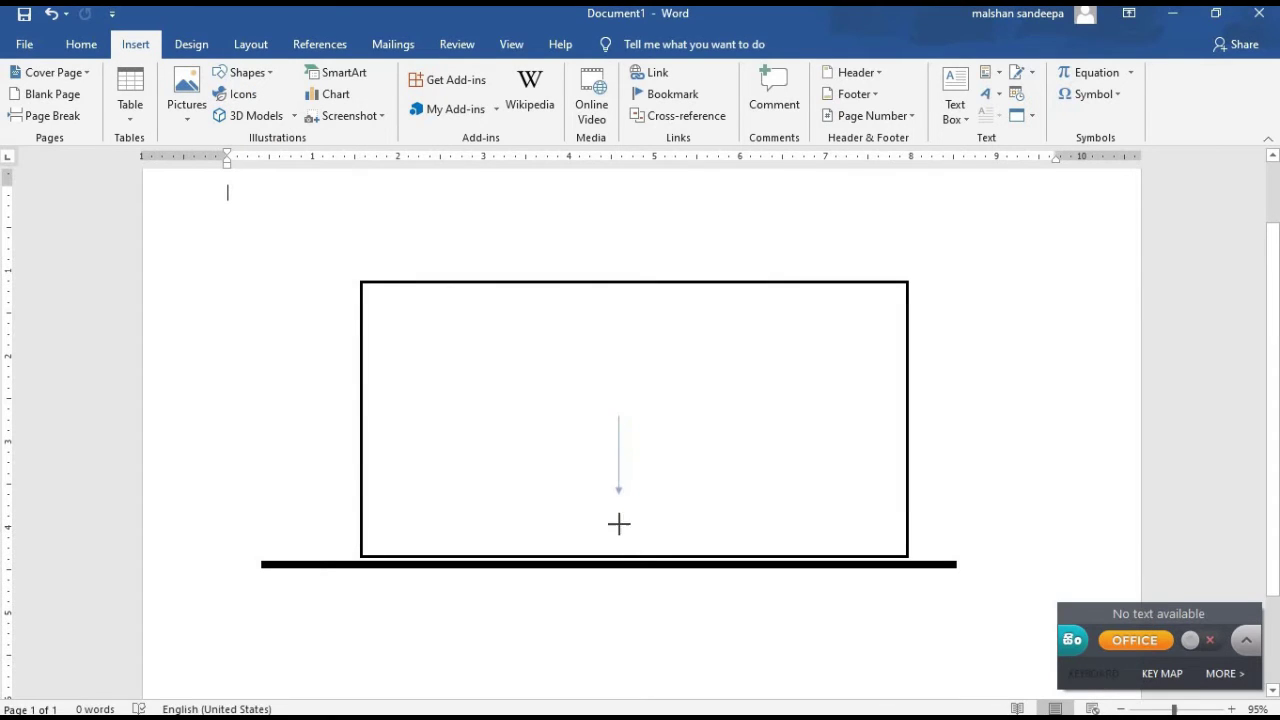
{"action": "left_click_drag", "start_coordinate": [622, 583], "coordinate": [624, 623]}
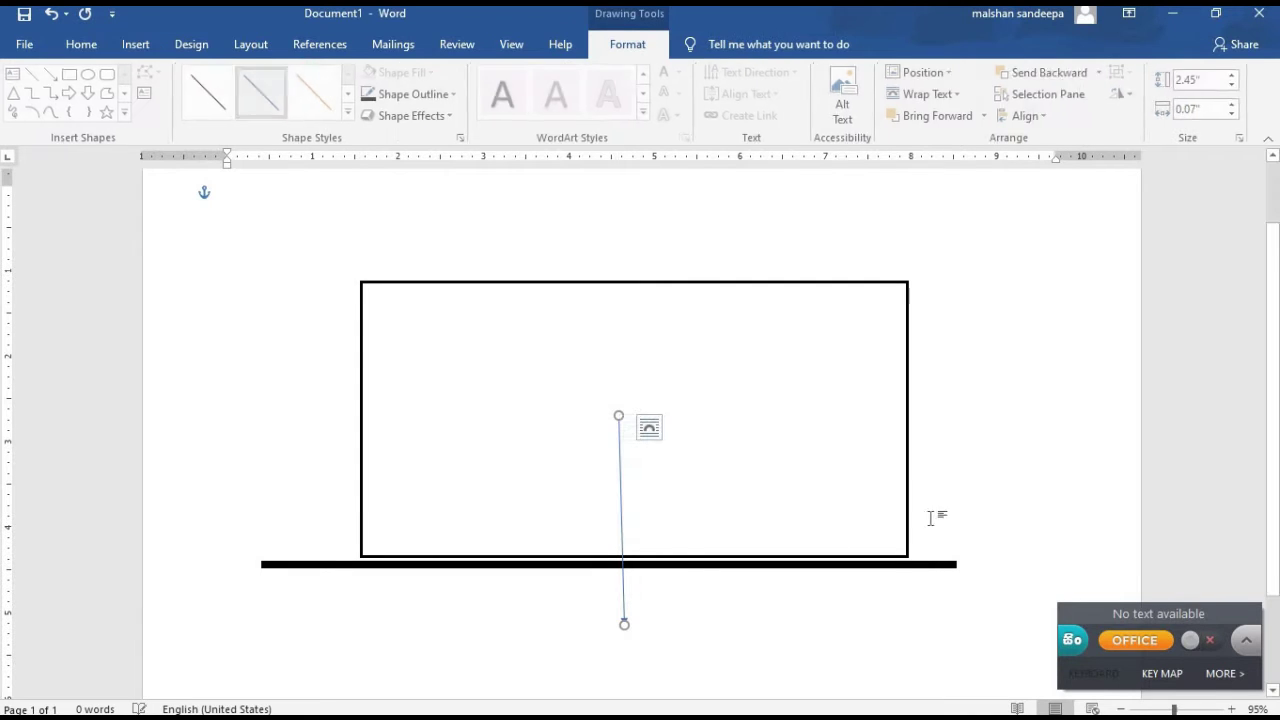
{"action": "left_click_drag", "start_coordinate": [907, 404], "coordinate": [894, 417]}
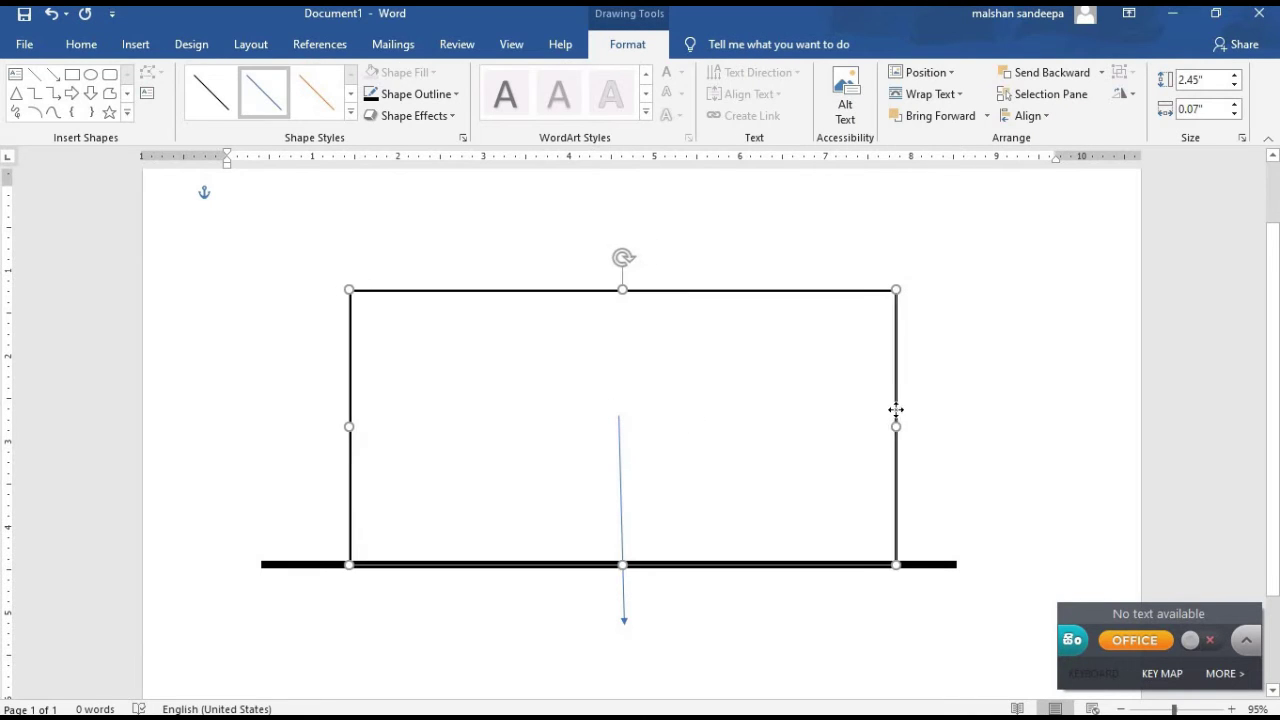
{"action": "key", "text": "ctrl+z"}
{"action": "key", "text": "ctrl+z"}
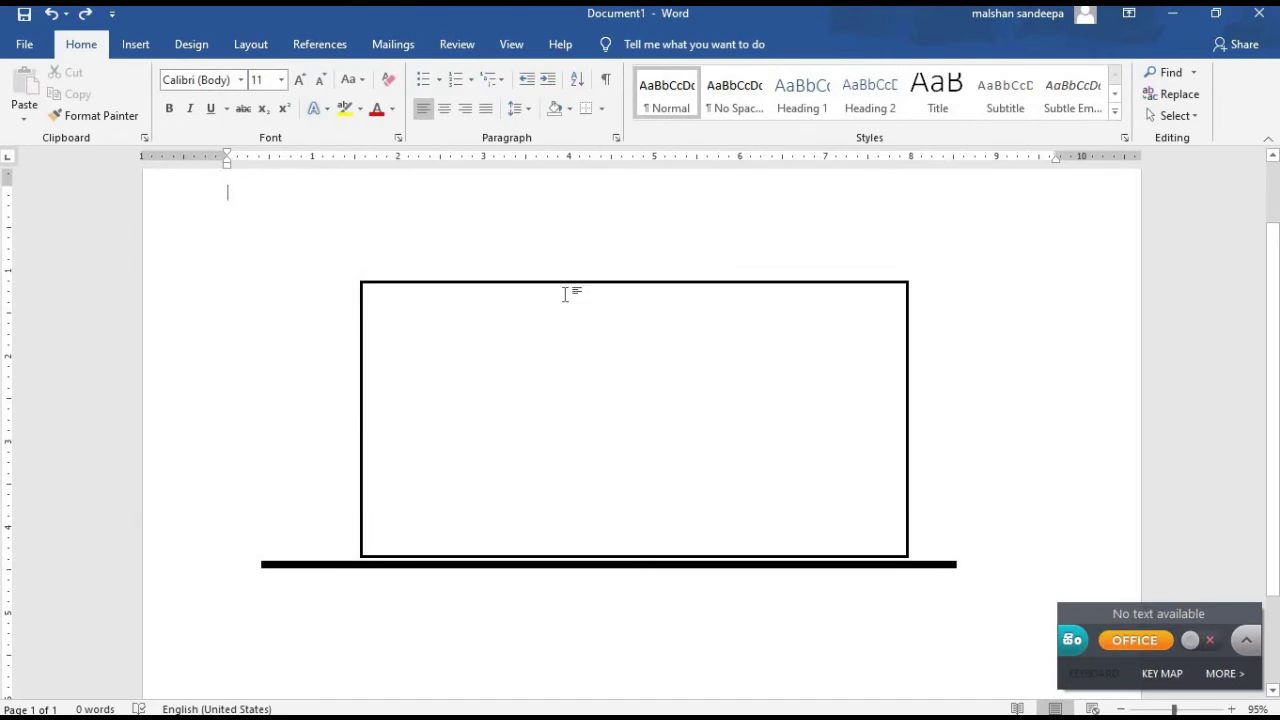
Draw a downward arrow about 2.88" long from the rectangle's centre to below the thick horizontal line.
{"action": "left_click", "coordinate": [566, 282]}
{"action": "left_click", "coordinate": [135, 45]}
{"action": "left_click", "coordinate": [256, 78]}
{"action": "left_click", "coordinate": [243, 112]}
{"action": "left_click_drag", "start_coordinate": [634, 282], "coordinate": [636, 477]}
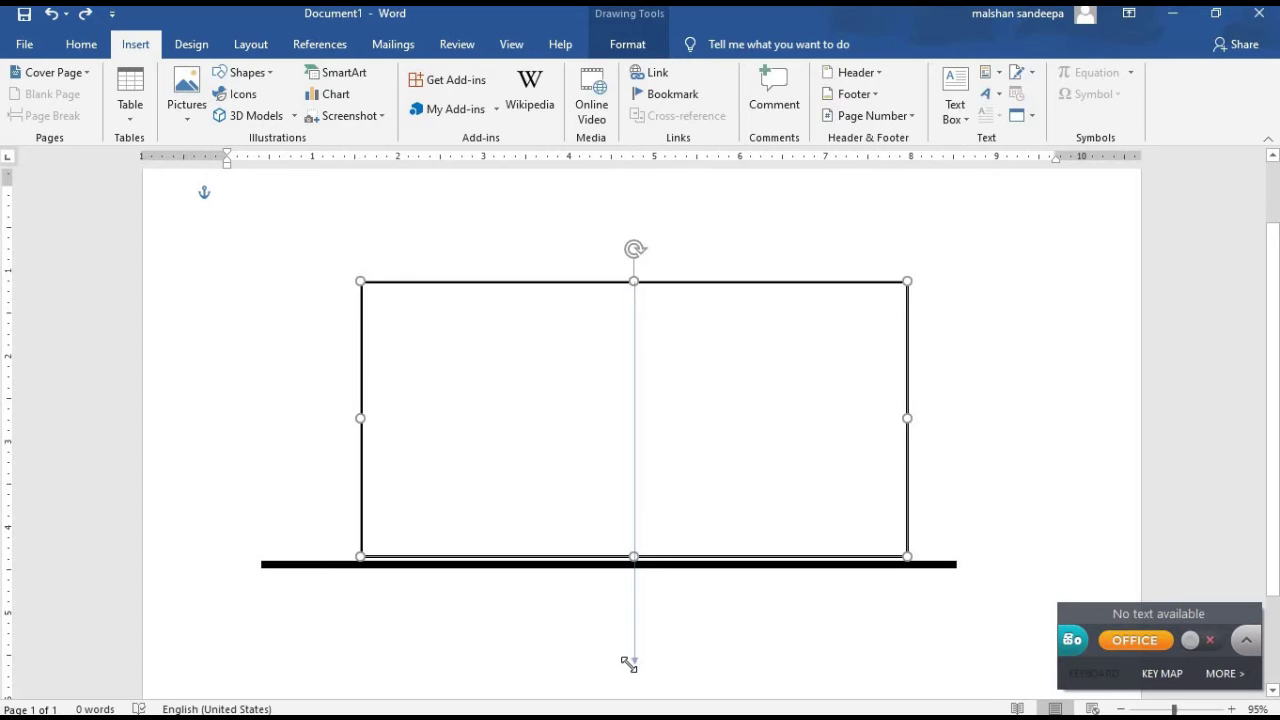
{"action": "left_click_drag", "start_coordinate": [630, 664], "coordinate": [634, 663]}
{"action": "left_click_drag", "start_coordinate": [634, 281], "coordinate": [638, 325]}
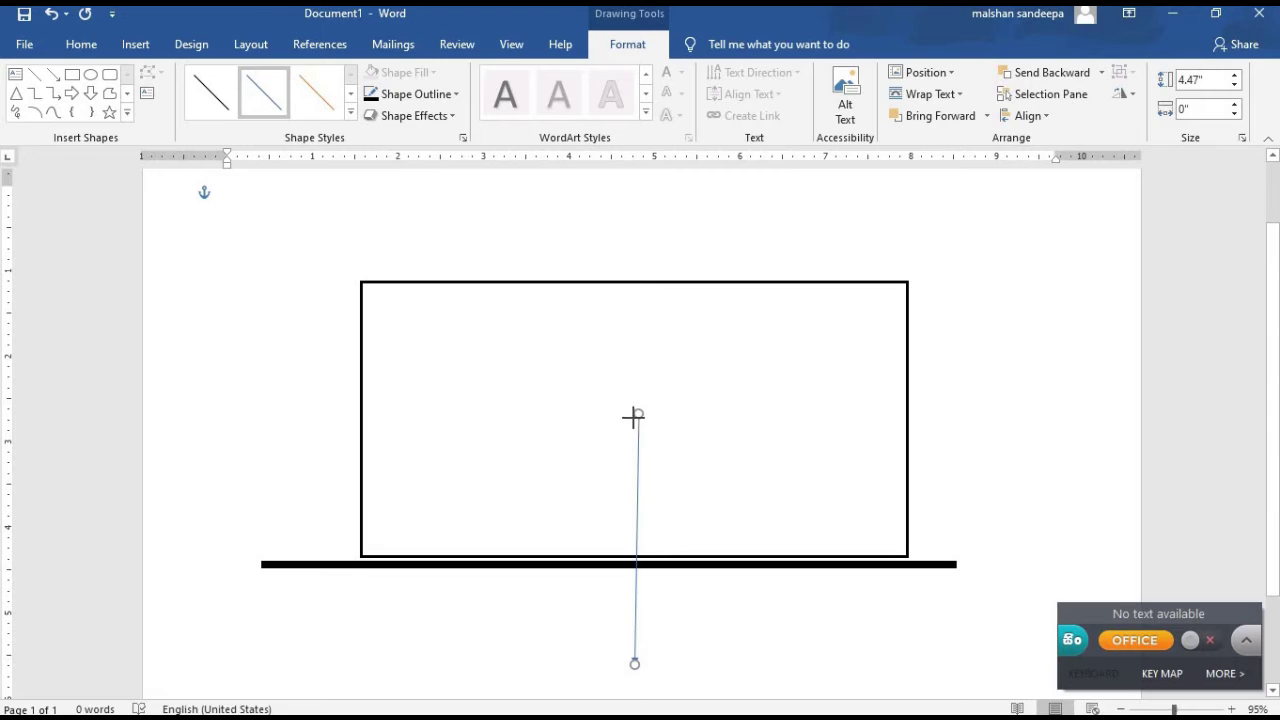
{"action": "left_click_drag", "start_coordinate": [634, 416], "coordinate": [638, 418]}
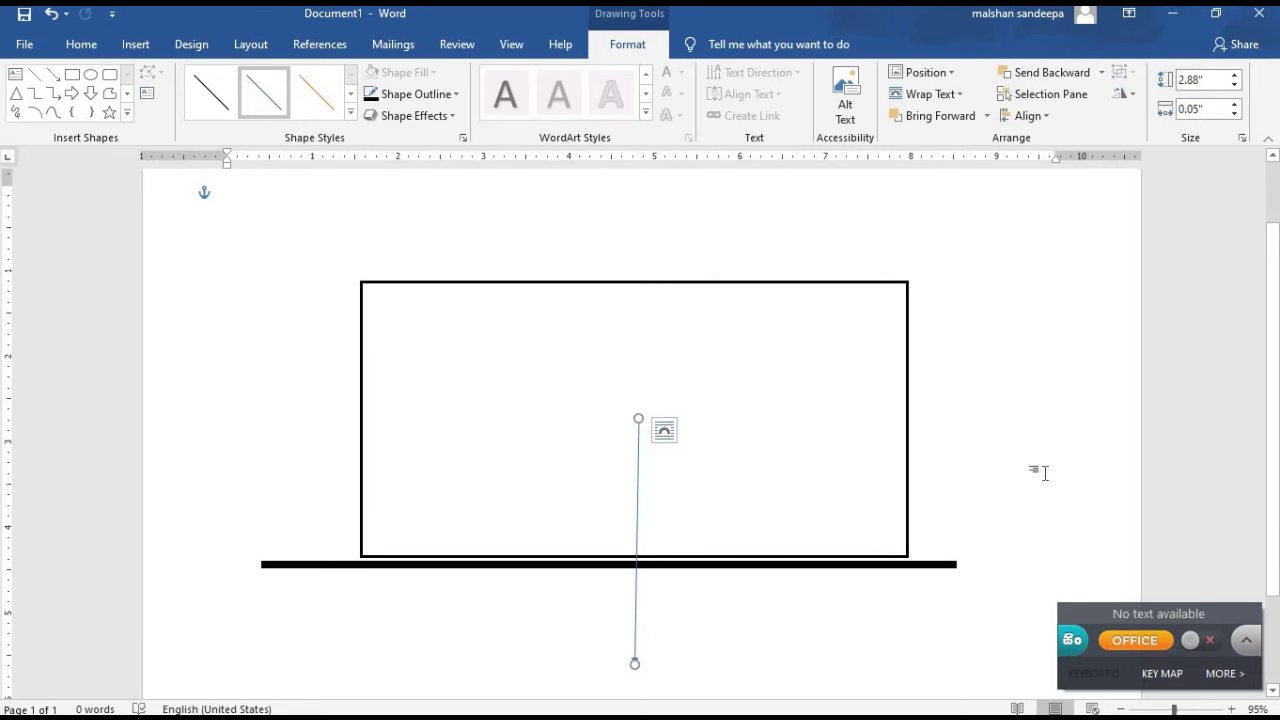
Format the downward arrow with a 4½ pt weight and black colour.
{"action": "right_click", "coordinate": [640, 496]}
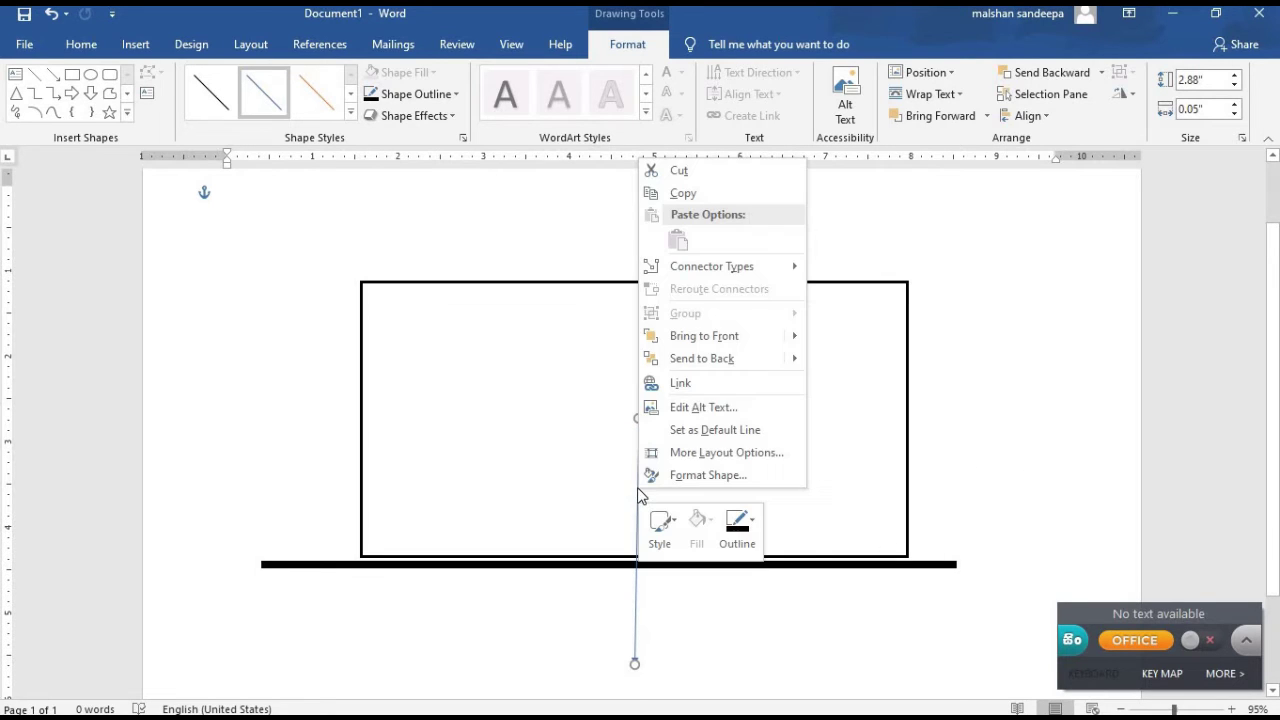
{"action": "left_click", "coordinate": [737, 525]}
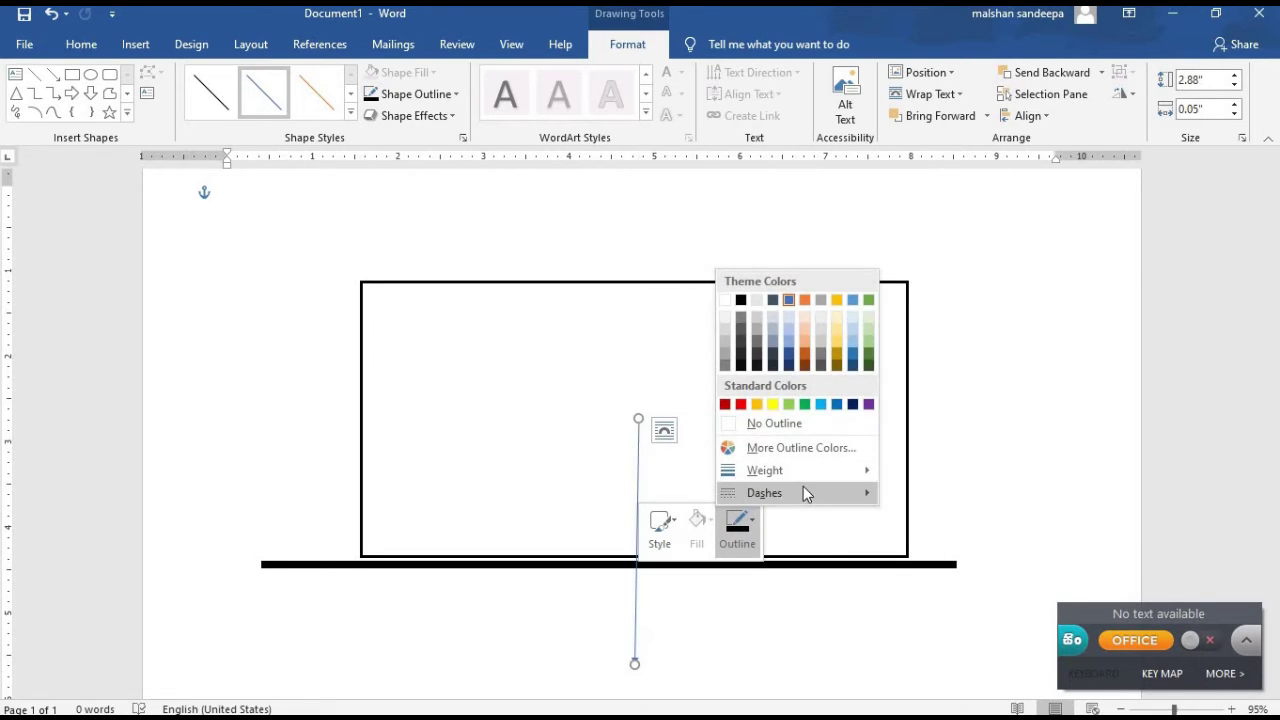
{"action": "mouse_move", "coordinate": [846, 472]}
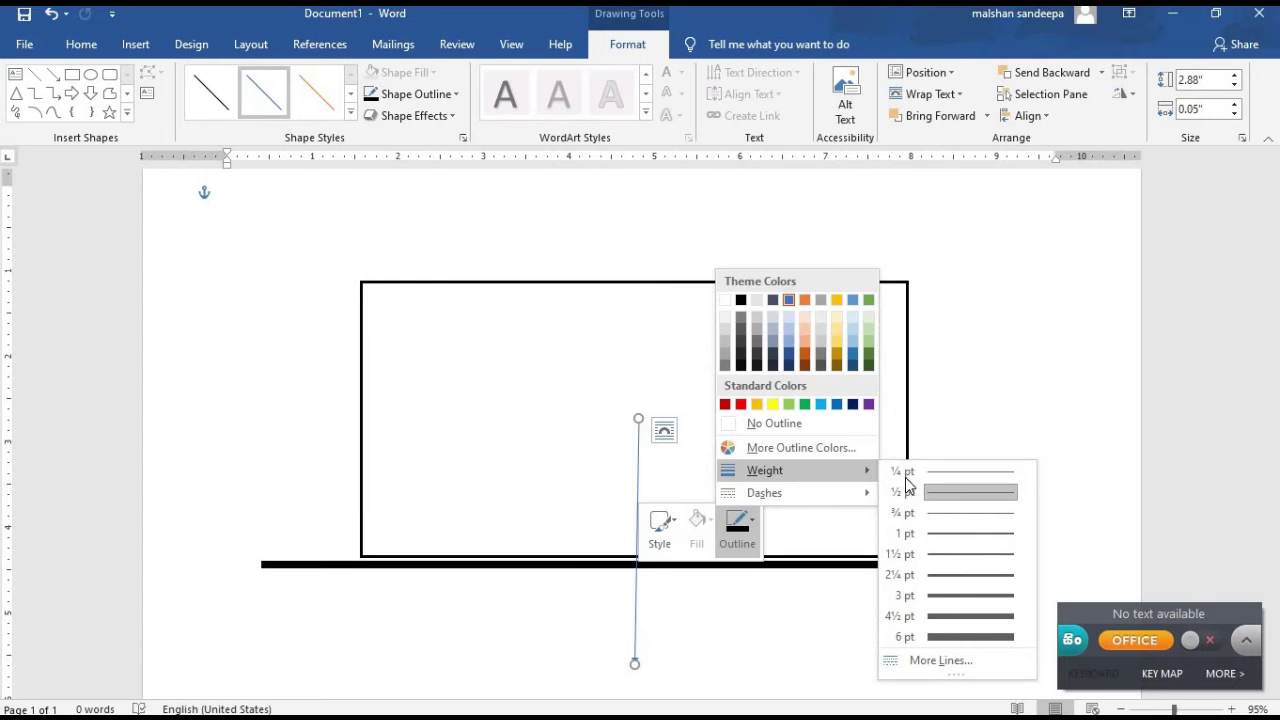
{"action": "left_click", "coordinate": [946, 617]}
{"action": "left_click", "coordinate": [737, 523]}
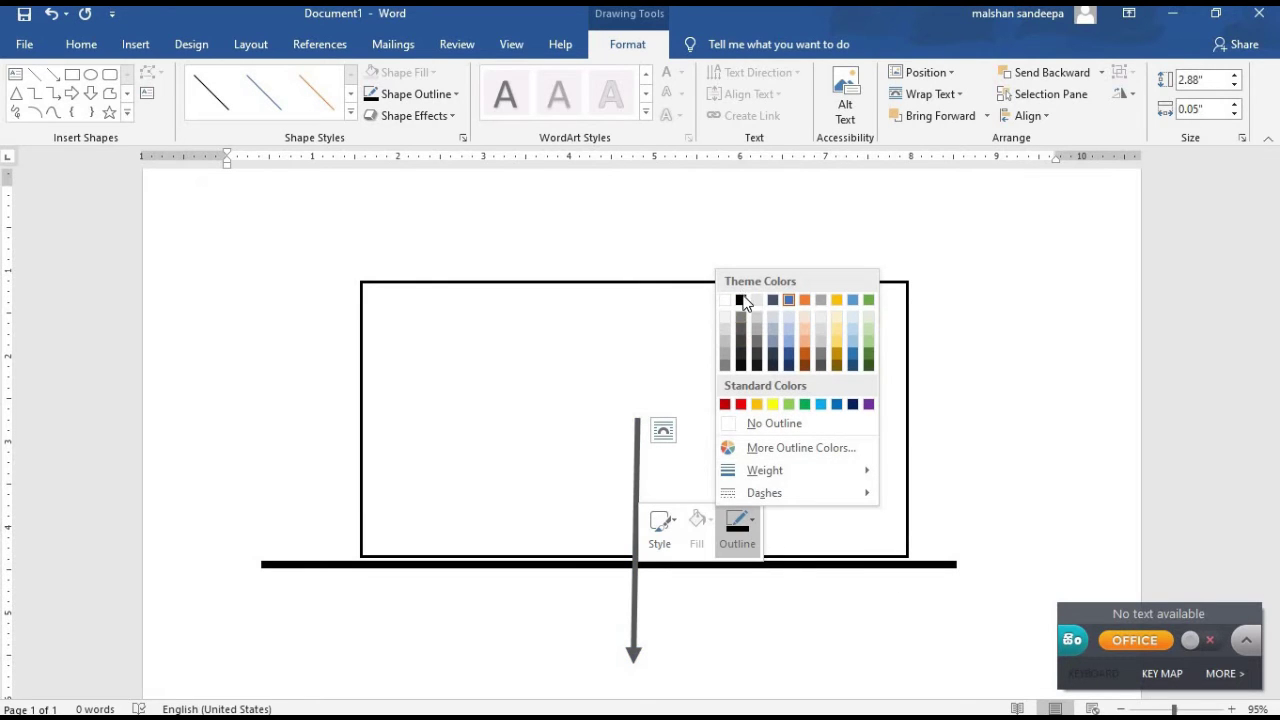
{"action": "left_click", "coordinate": [741, 300]}
{"action": "left_click", "coordinate": [977, 376]}
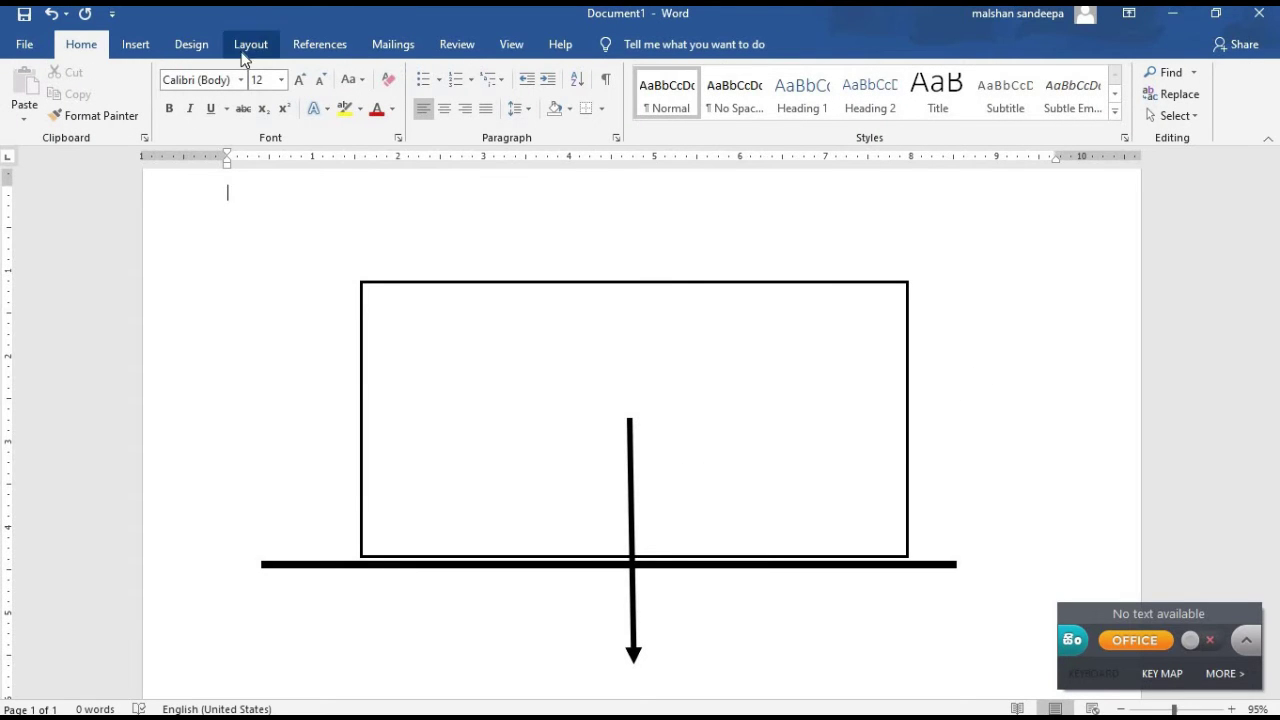
Draw a vertical upward arrow about 4.17" long from the rectangle's bottom edge, right of its centre, to above the rectangle.
{"action": "left_click", "coordinate": [137, 44]}
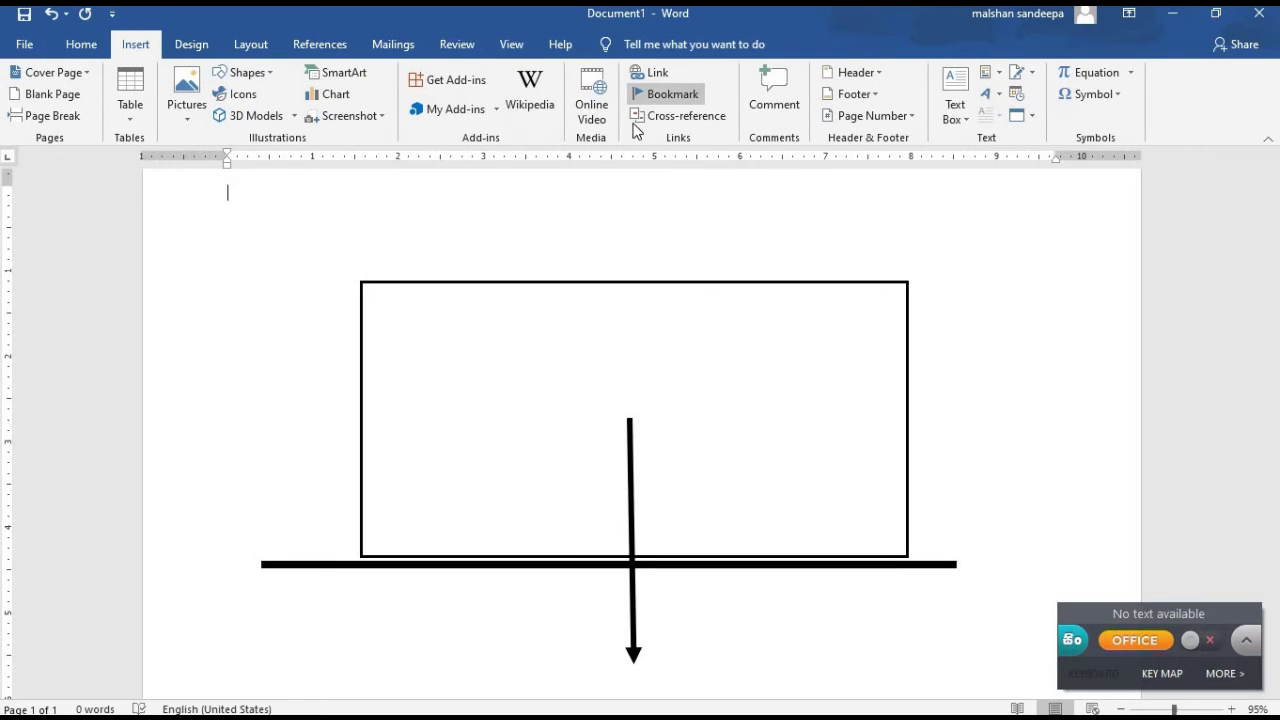
{"action": "left_click", "coordinate": [262, 75]}
{"action": "left_click", "coordinate": [259, 118]}
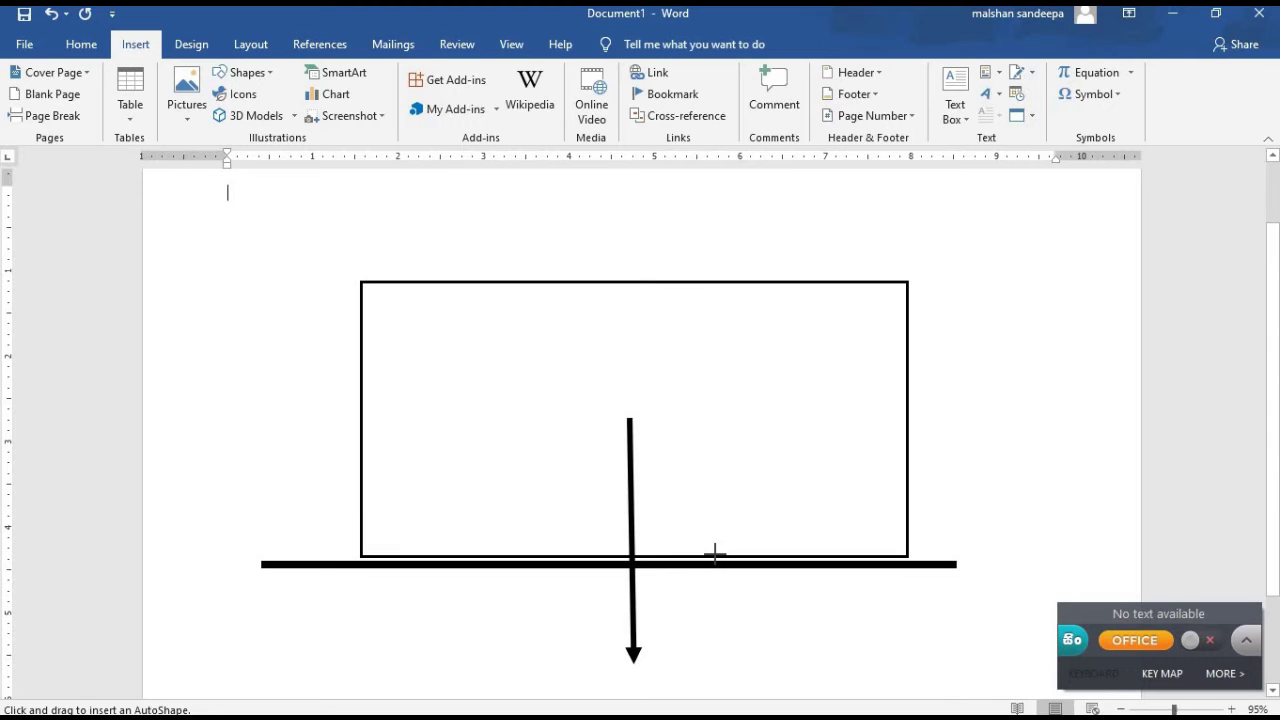
{"action": "left_click_drag", "start_coordinate": [715, 553], "coordinate": [714, 202]}
Give the upward arrow a thick black outline matching the downward arrow.
{"action": "right_click", "coordinate": [715, 208]}
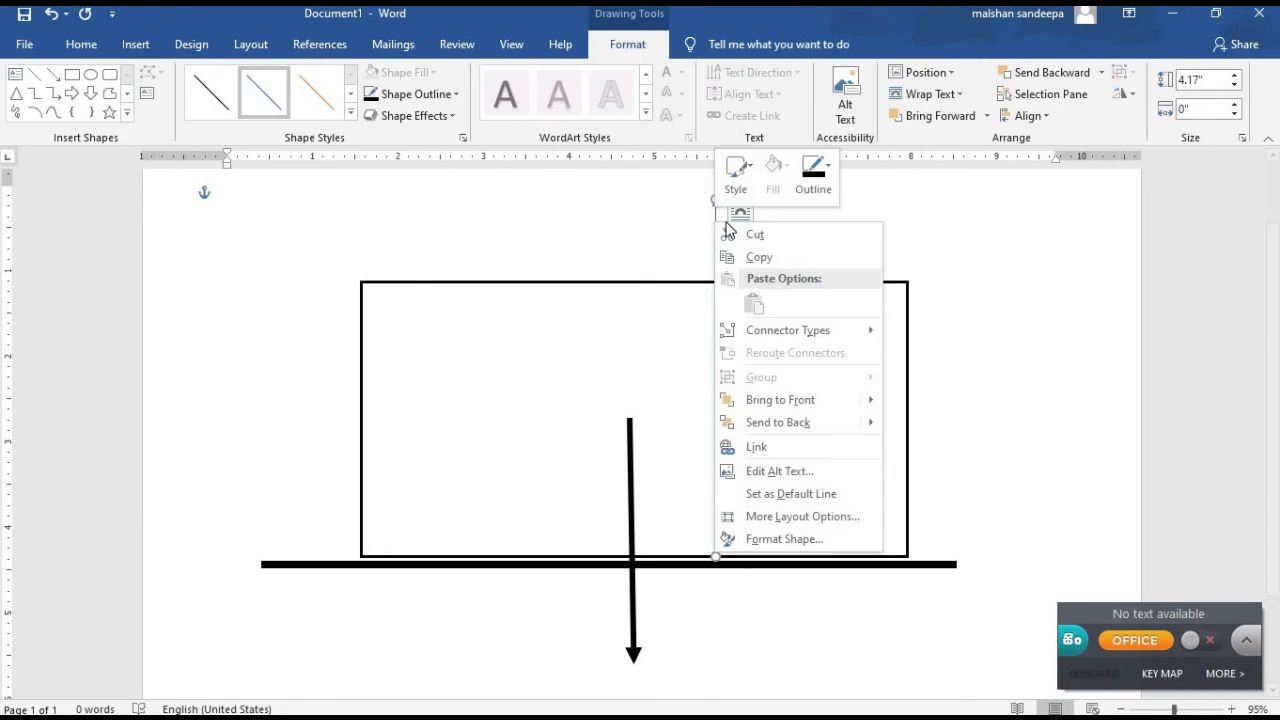
{"action": "left_click", "coordinate": [813, 175]}
{"action": "mouse_move", "coordinate": [835, 407]}
{"action": "left_click", "coordinate": [1044, 529]}
{"action": "key", "text": "Escape"}
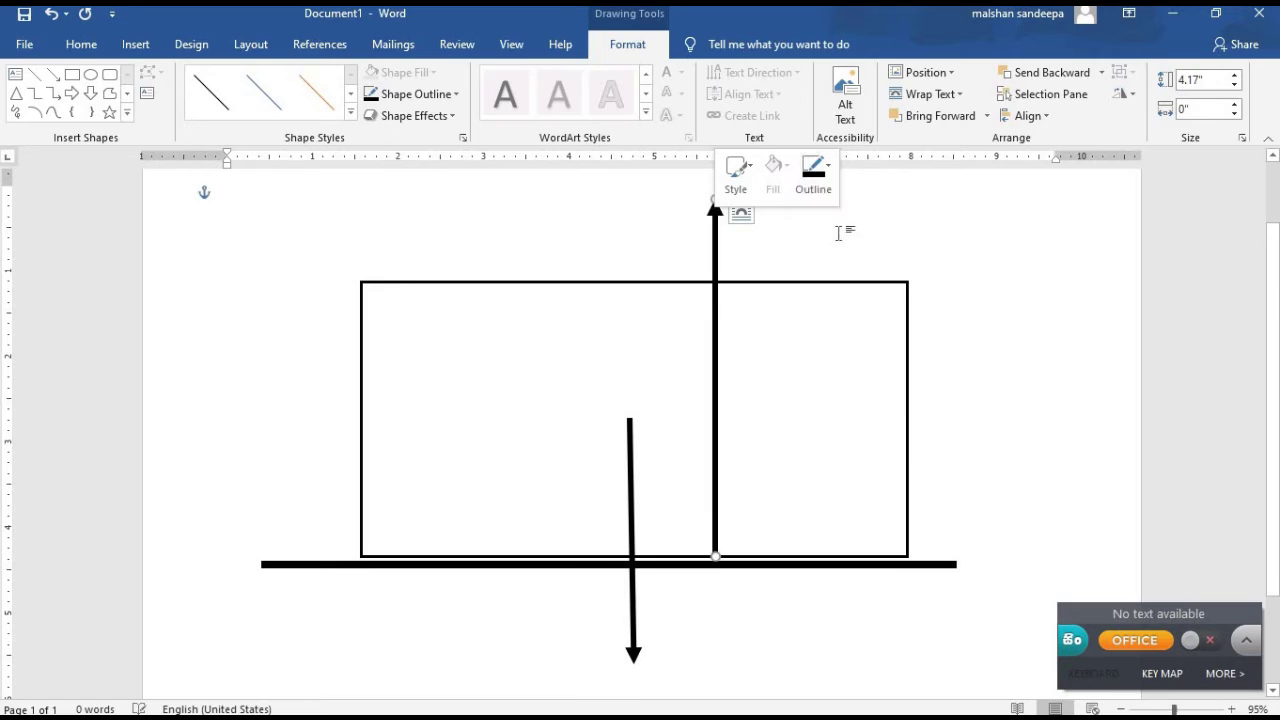
Draw a horizontal arrow about 1.33" long pointing right from the middle of the rectangle's right edge.
{"action": "left_click", "coordinate": [135, 44]}
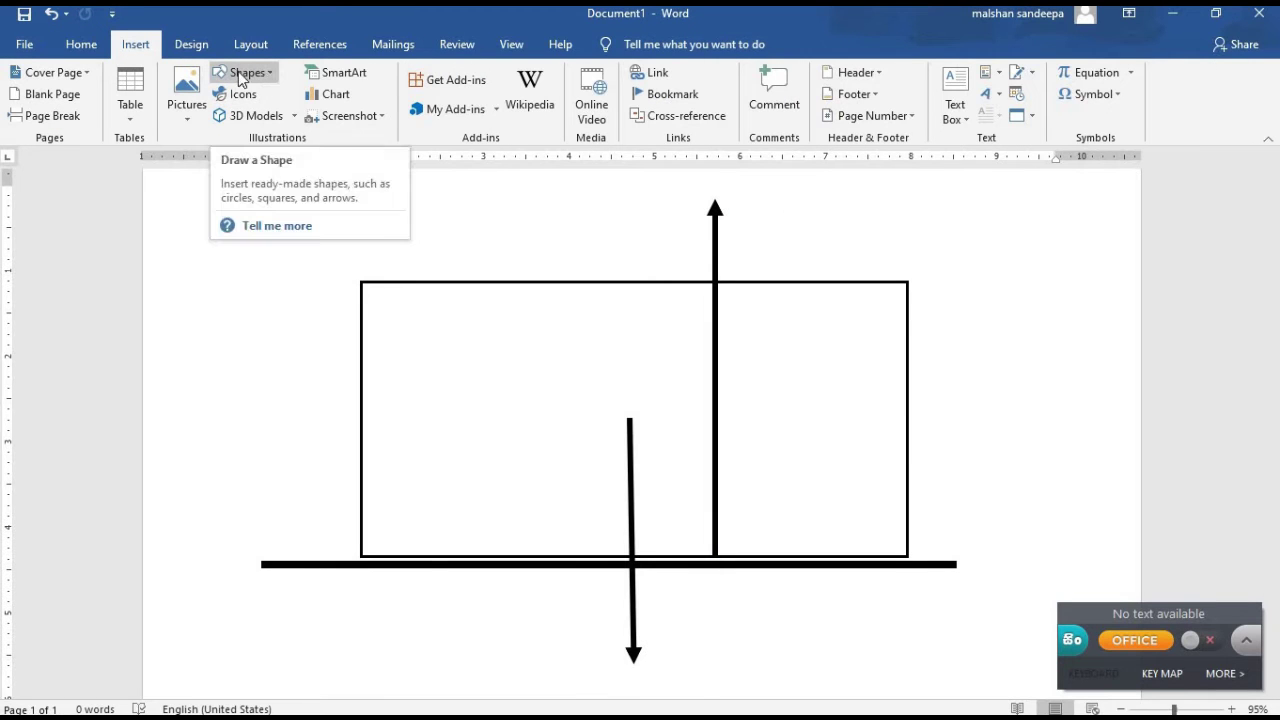
{"action": "left_click", "coordinate": [246, 73]}
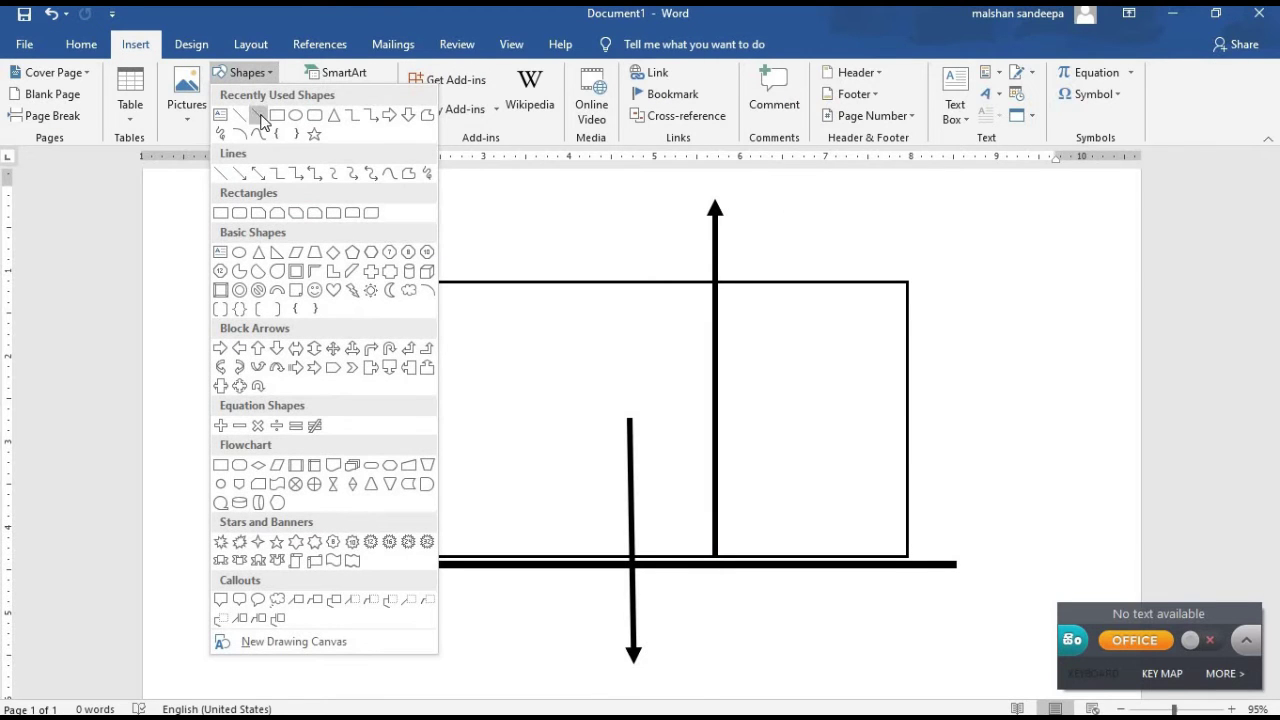
{"action": "left_click", "coordinate": [259, 116]}
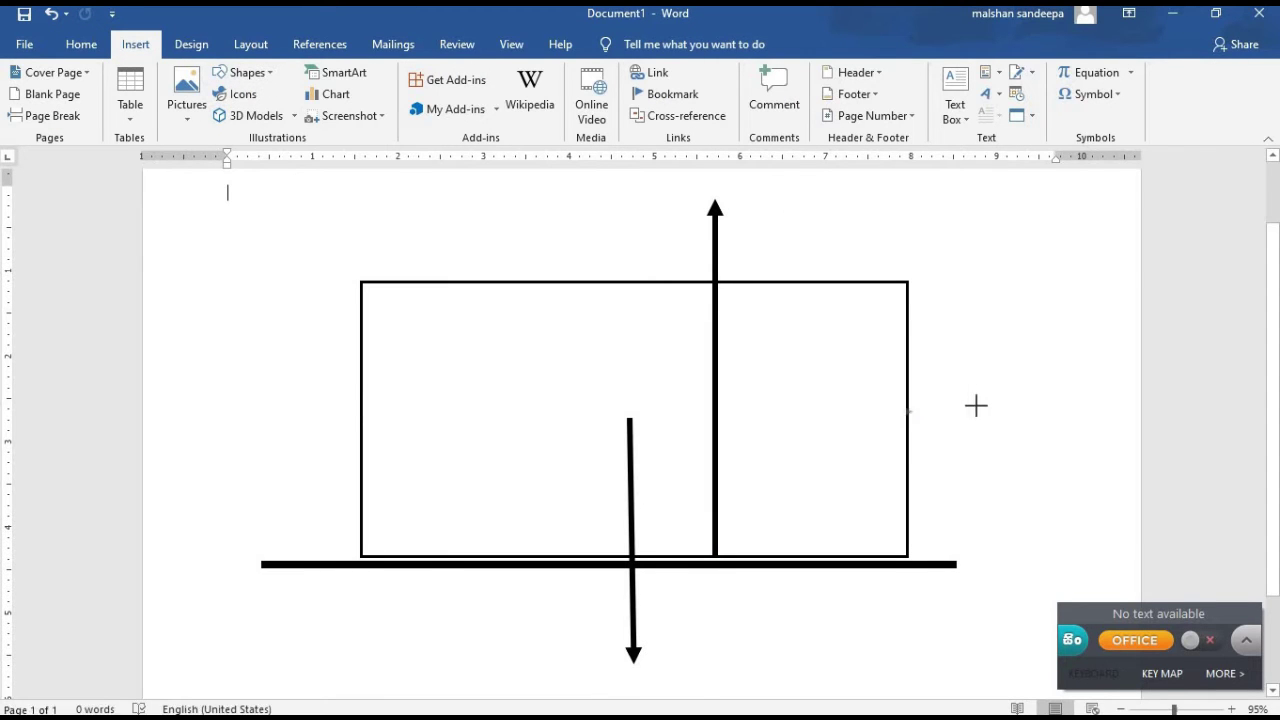
{"action": "left_click_drag", "start_coordinate": [1043, 405], "coordinate": [1020, 411]}
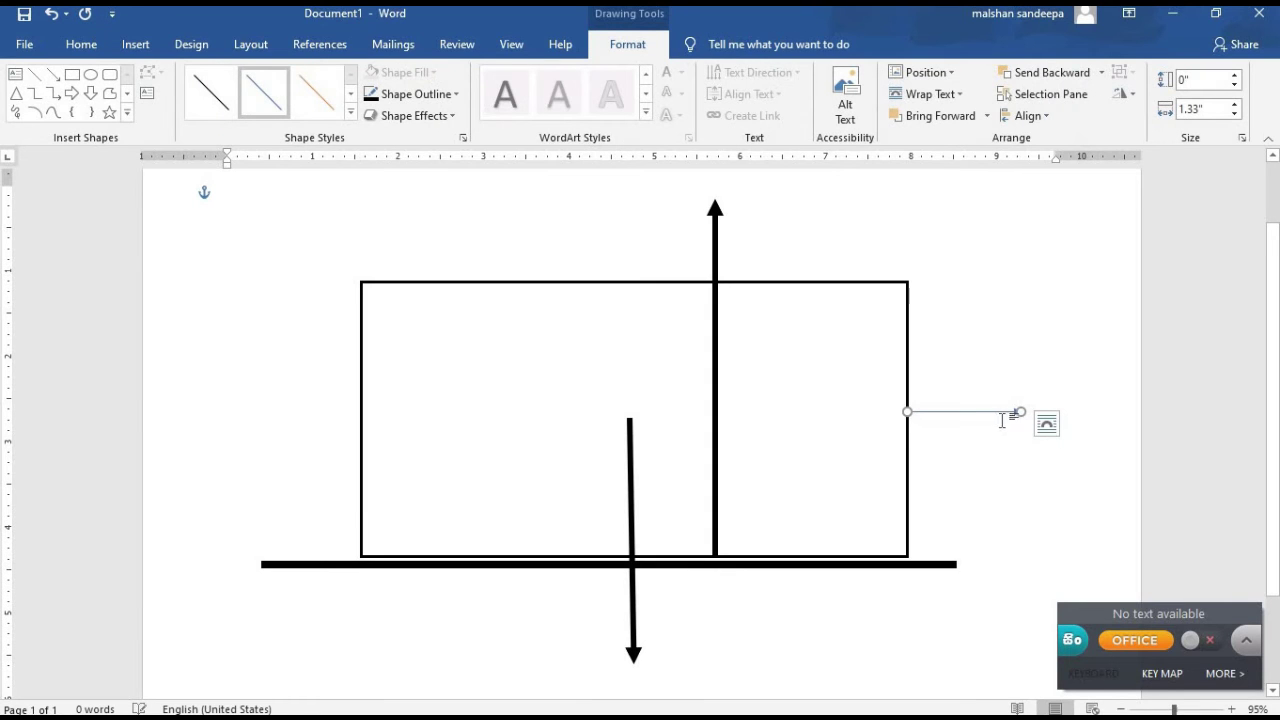
Format the right-pointing arrow with a 4½ pt weight and black colour.
{"action": "right_click", "coordinate": [996, 415]}
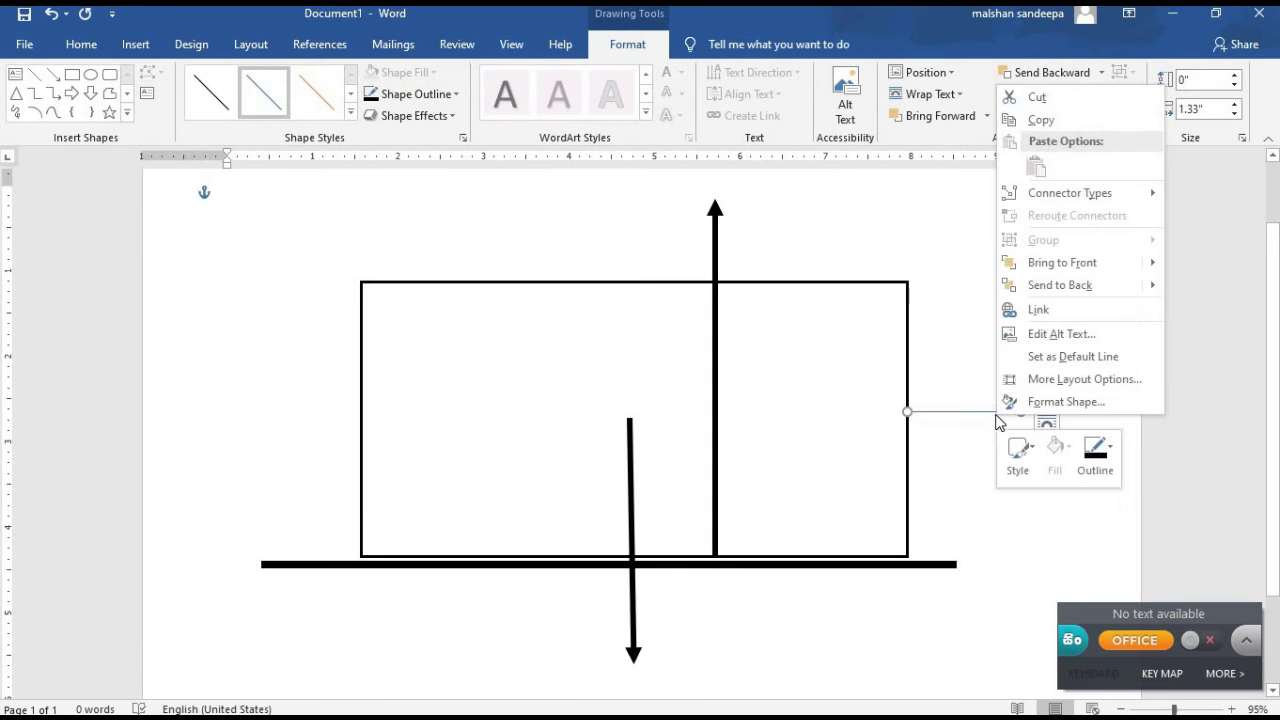
{"action": "left_click", "coordinate": [1106, 455]}
{"action": "mouse_move", "coordinate": [1125, 397]}
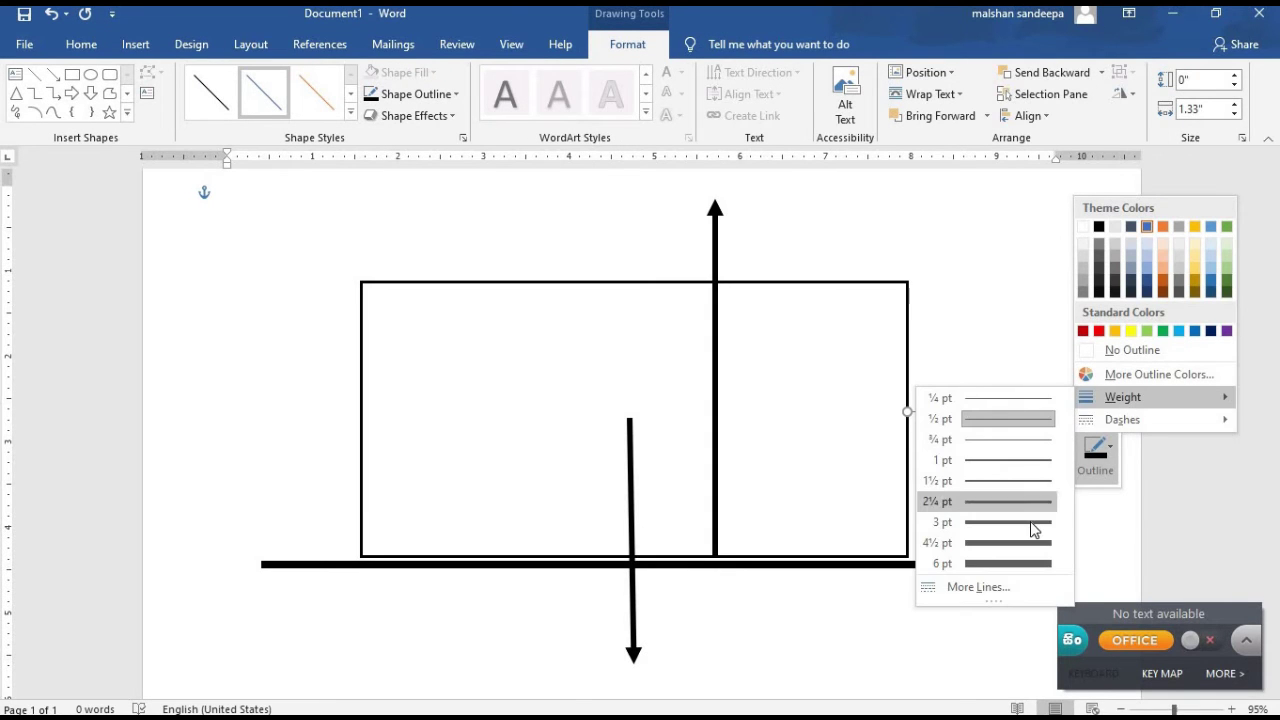
{"action": "left_click", "coordinate": [1030, 543]}
{"action": "left_click", "coordinate": [1104, 455]}
{"action": "left_click", "coordinate": [1097, 224]}
{"action": "left_click", "coordinate": [586, 257]}
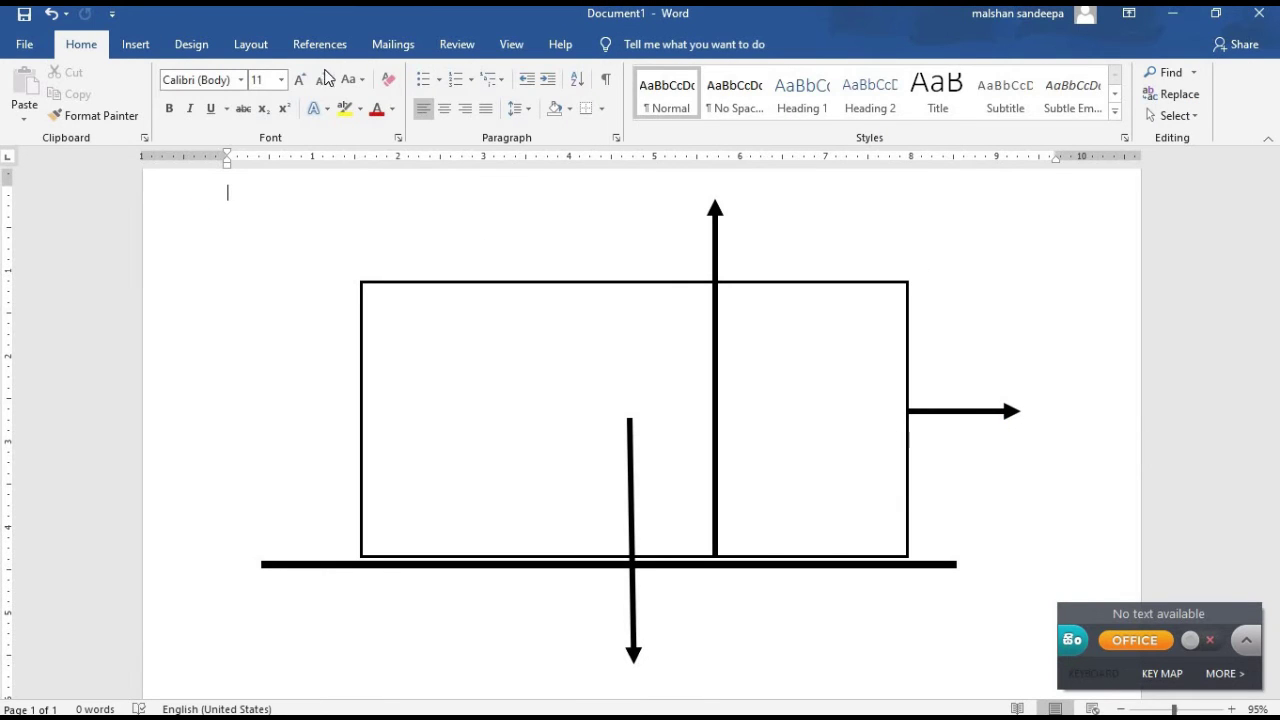
Draw a horizontal arrow about 1.75" long pointing left from the rectangle's lower-left corner.
{"action": "left_click", "coordinate": [145, 46]}
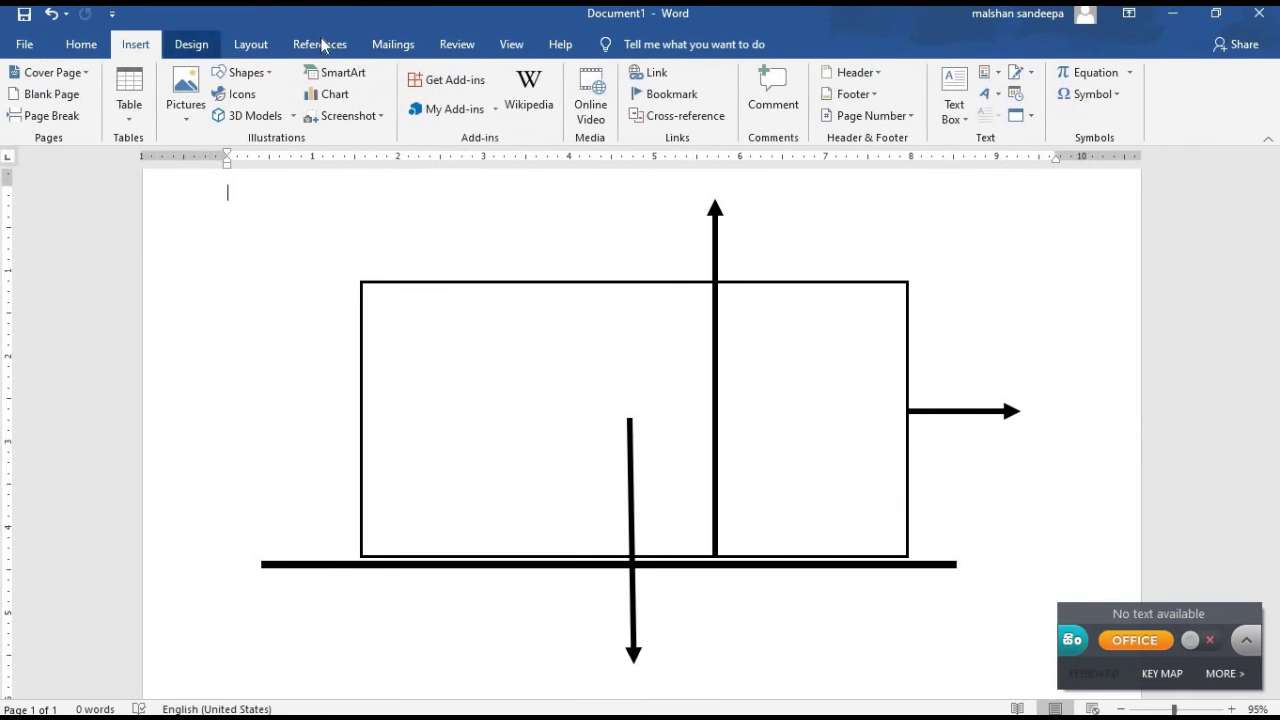
{"action": "left_click", "coordinate": [248, 74]}
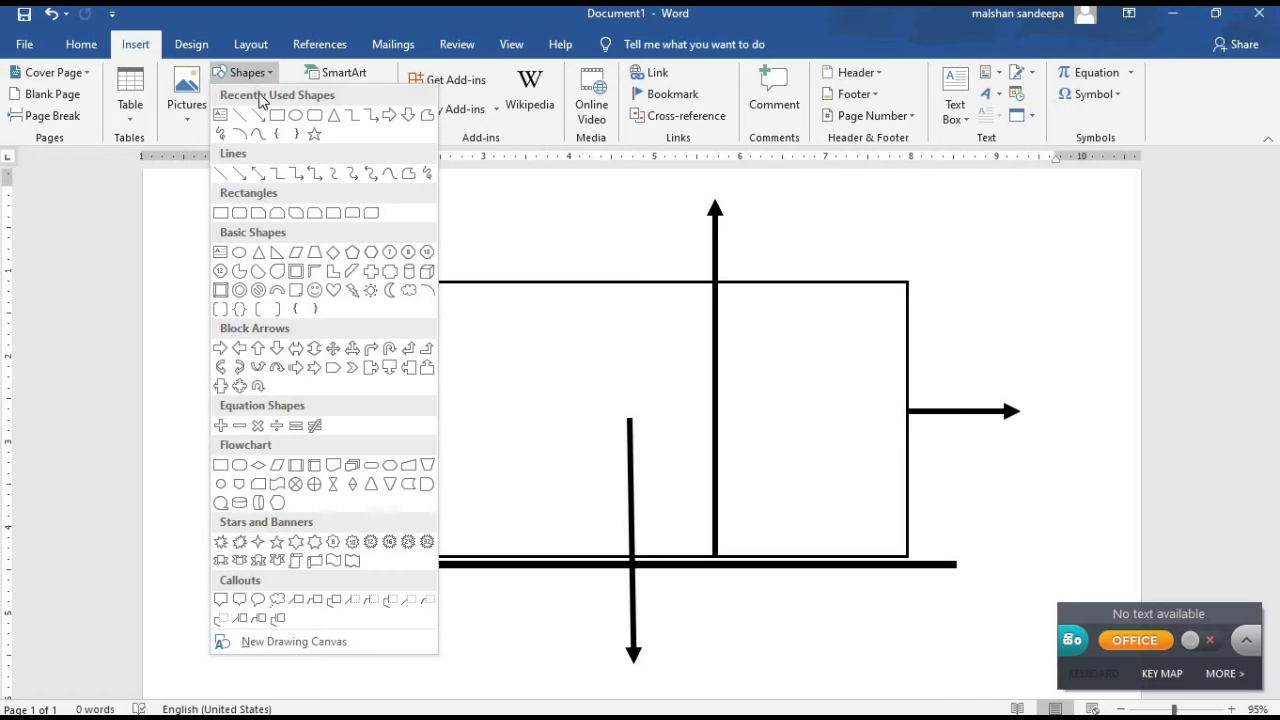
{"action": "left_click", "coordinate": [257, 117]}
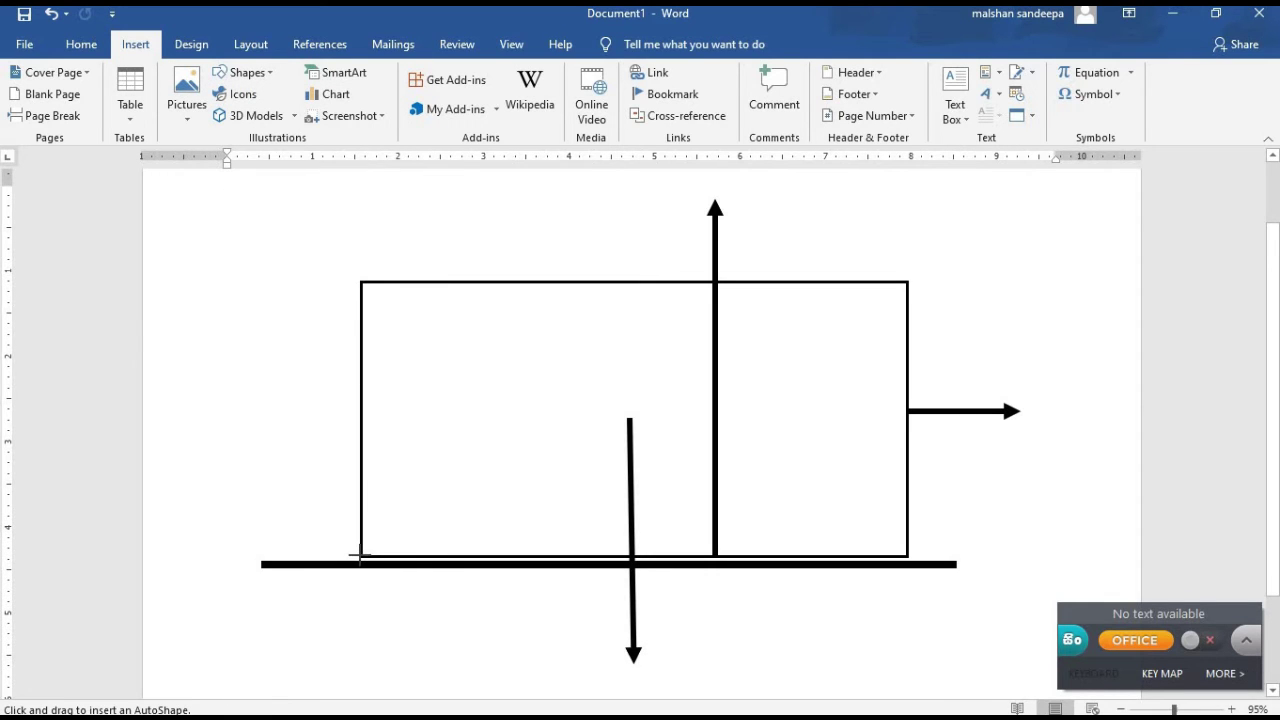
{"action": "left_click_drag", "start_coordinate": [360, 556], "coordinate": [214, 556]}
Give the left-pointing arrow a thick black outline matching the other arrows.
{"action": "right_click", "coordinate": [245, 556]}
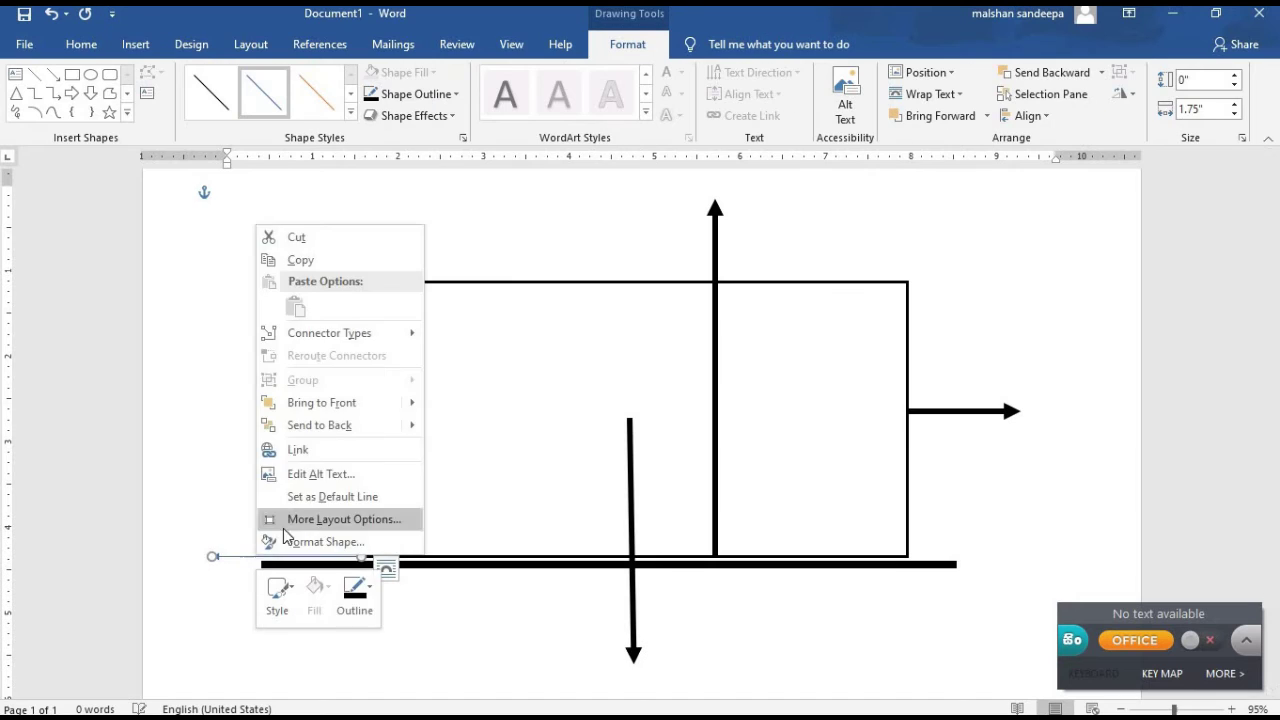
{"action": "left_click", "coordinate": [354, 595]}
{"action": "mouse_move", "coordinate": [383, 538]}
{"action": "left_click", "coordinate": [548, 657]}
{"action": "left_click", "coordinate": [358, 598]}
{"action": "left_click", "coordinate": [358, 368]}
{"action": "left_click", "coordinate": [304, 371]}
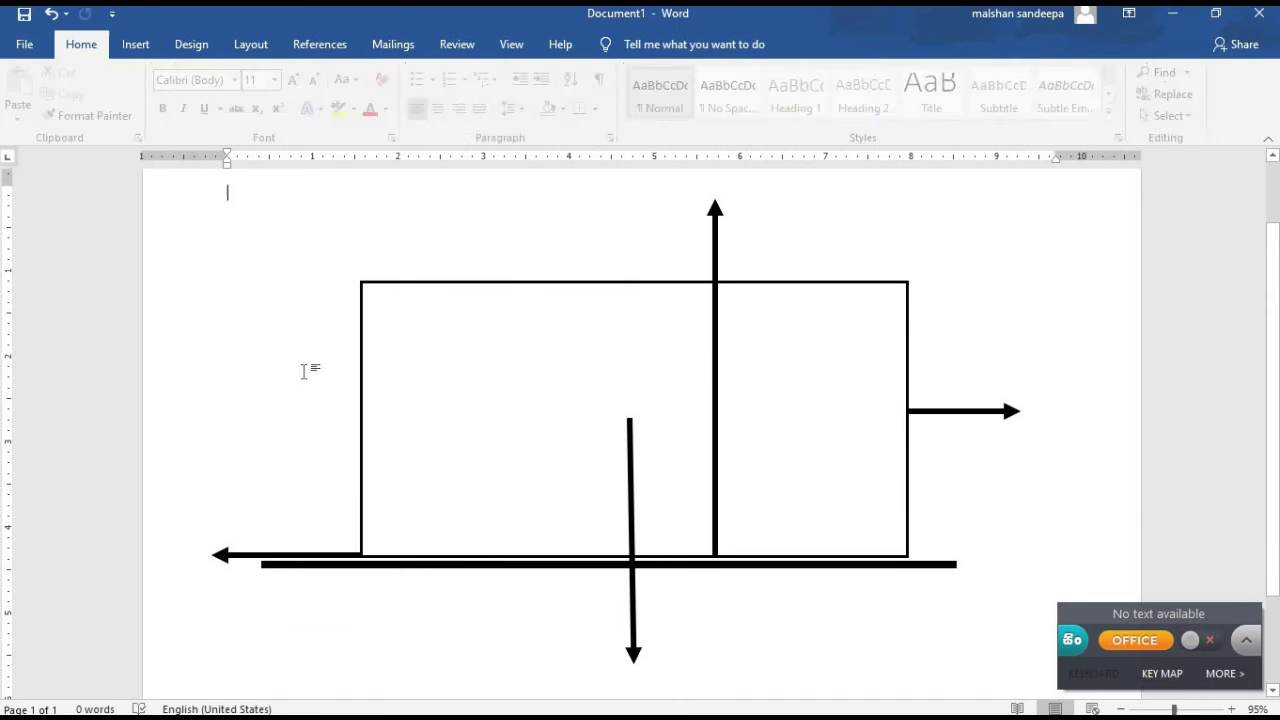
Draw a small label rectangle about 1.48" wide and 0.74" high to the right of the upward arrow's tip.
{"action": "scroll", "coordinate": [304, 371], "scroll_direction": "up", "scroll_amount": 2}
{"action": "left_click", "coordinate": [135, 44]}
{"action": "left_click", "coordinate": [249, 73]}
{"action": "left_click", "coordinate": [277, 117]}
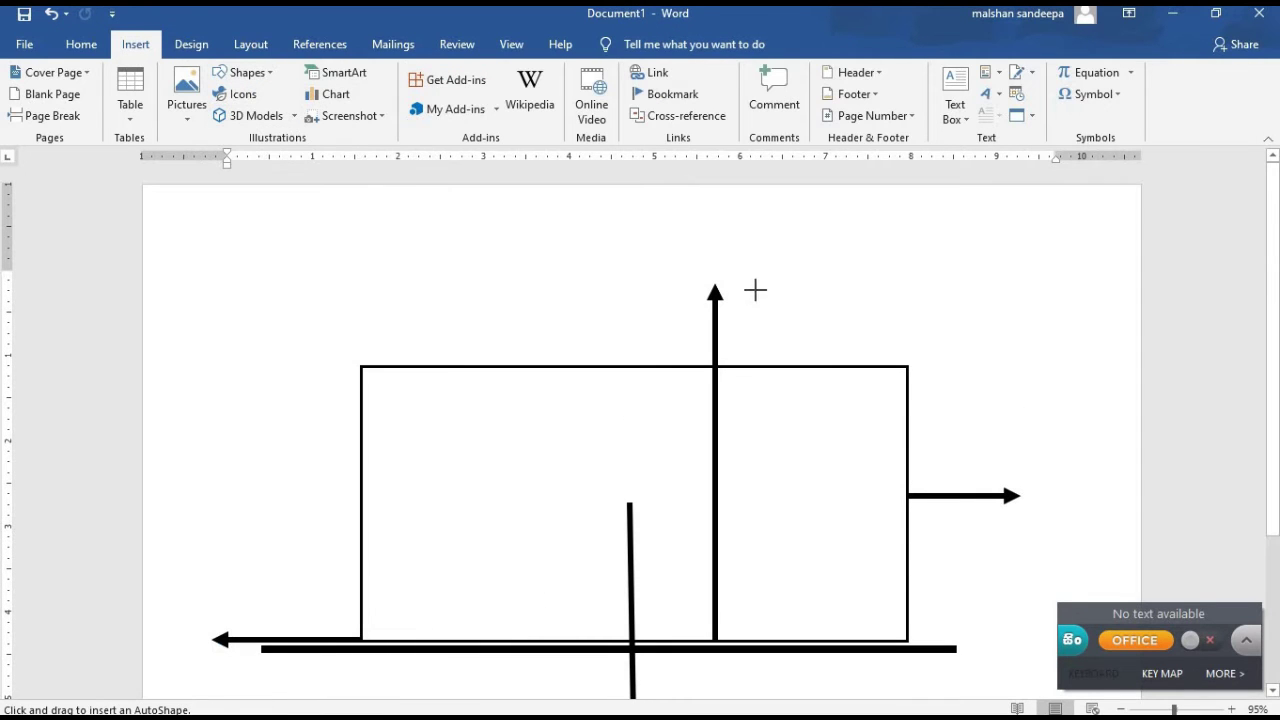
{"action": "mouse_move", "coordinate": [749, 290]}
{"action": "left_mouse_down"}
{"action": "mouse_move", "coordinate": [883, 357]}
{"action": "mouse_move", "coordinate": [903, 343]}
{"action": "mouse_move", "coordinate": [876, 353]}
{"action": "left_mouse_up"}
Add the text R to the small label rectangle and colour the letter black.
{"action": "right_click", "coordinate": [833, 332]}
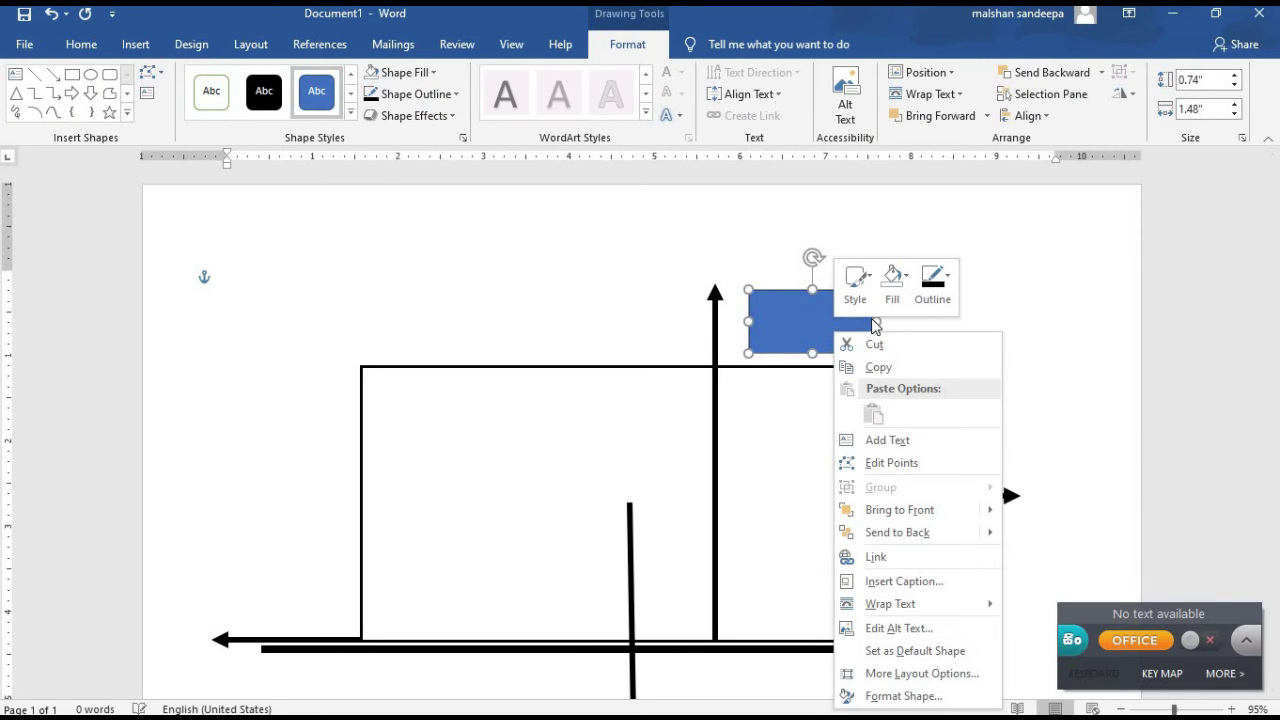
{"action": "left_click", "coordinate": [875, 440]}
{"action": "type", "text": "R"}
{"action": "double_click", "coordinate": [824, 323]}
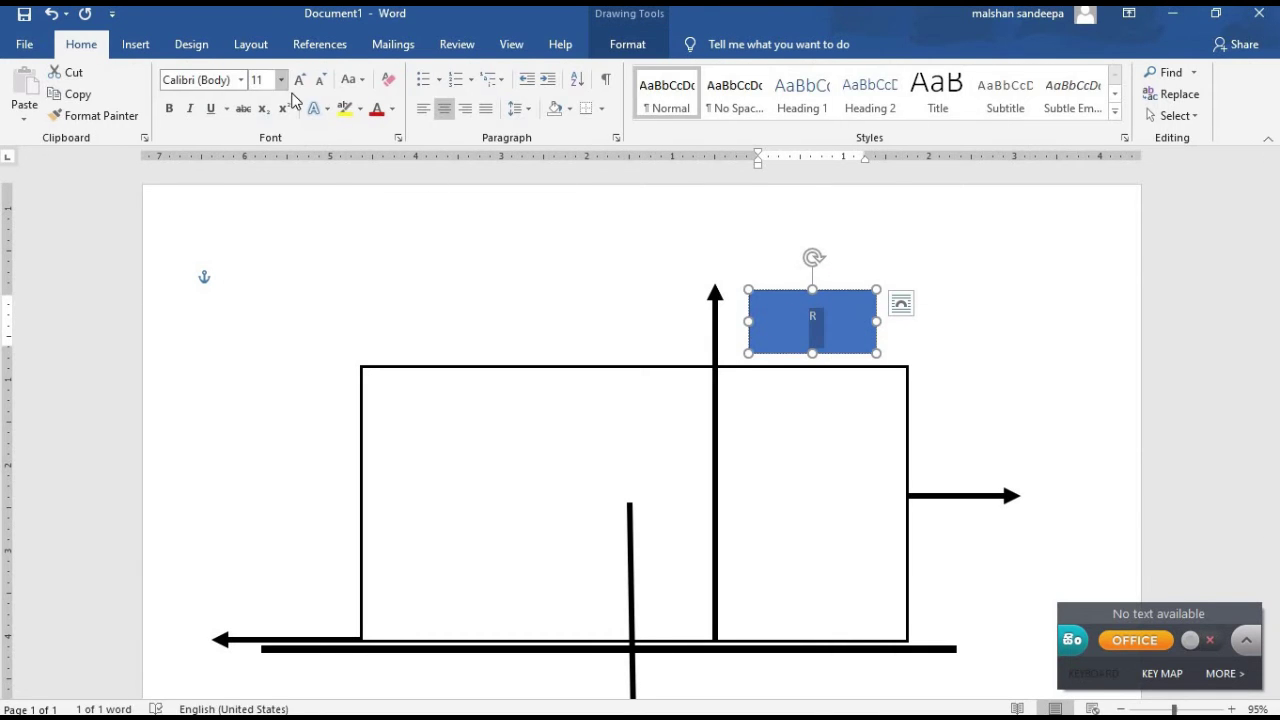
{"action": "left_click", "coordinate": [392, 109]}
{"action": "left_click", "coordinate": [393, 175]}
Remove the outline and fill from the R label's rectangle.
{"action": "right_click", "coordinate": [864, 292]}
{"action": "left_click", "coordinate": [970, 240]}
{"action": "left_click", "coordinate": [995, 431]}
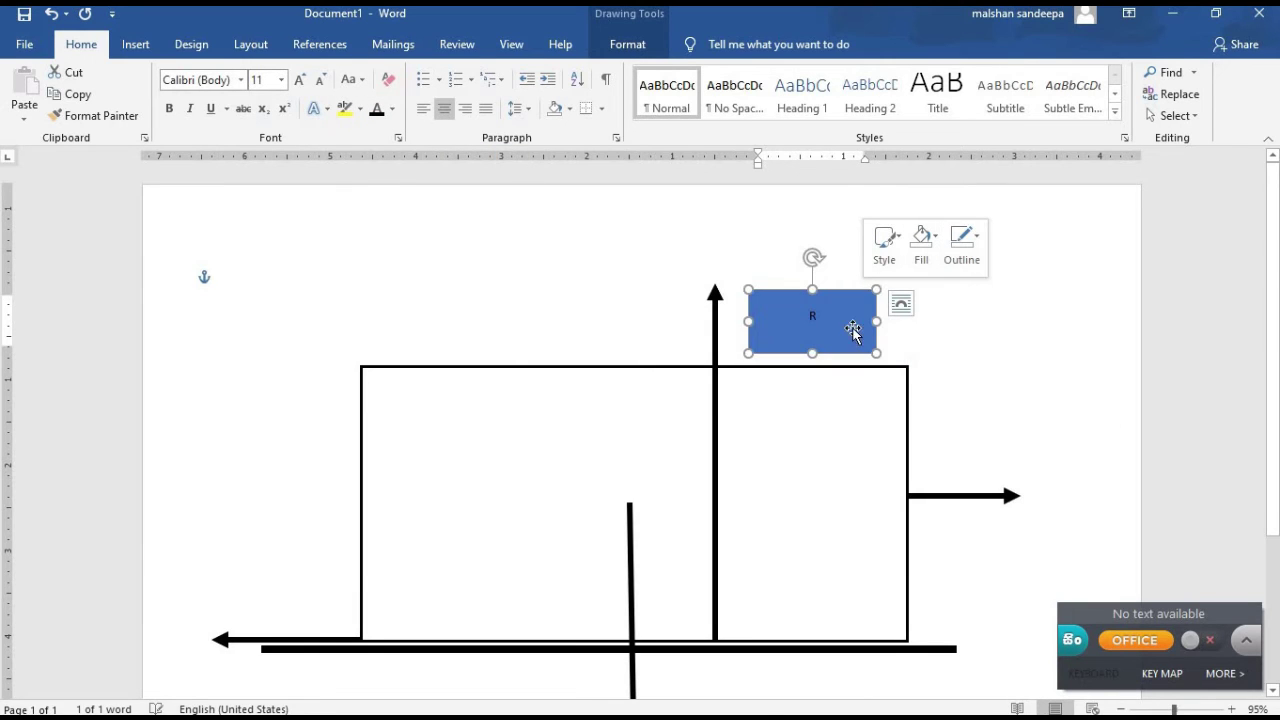
{"action": "left_click", "coordinate": [921, 240]}
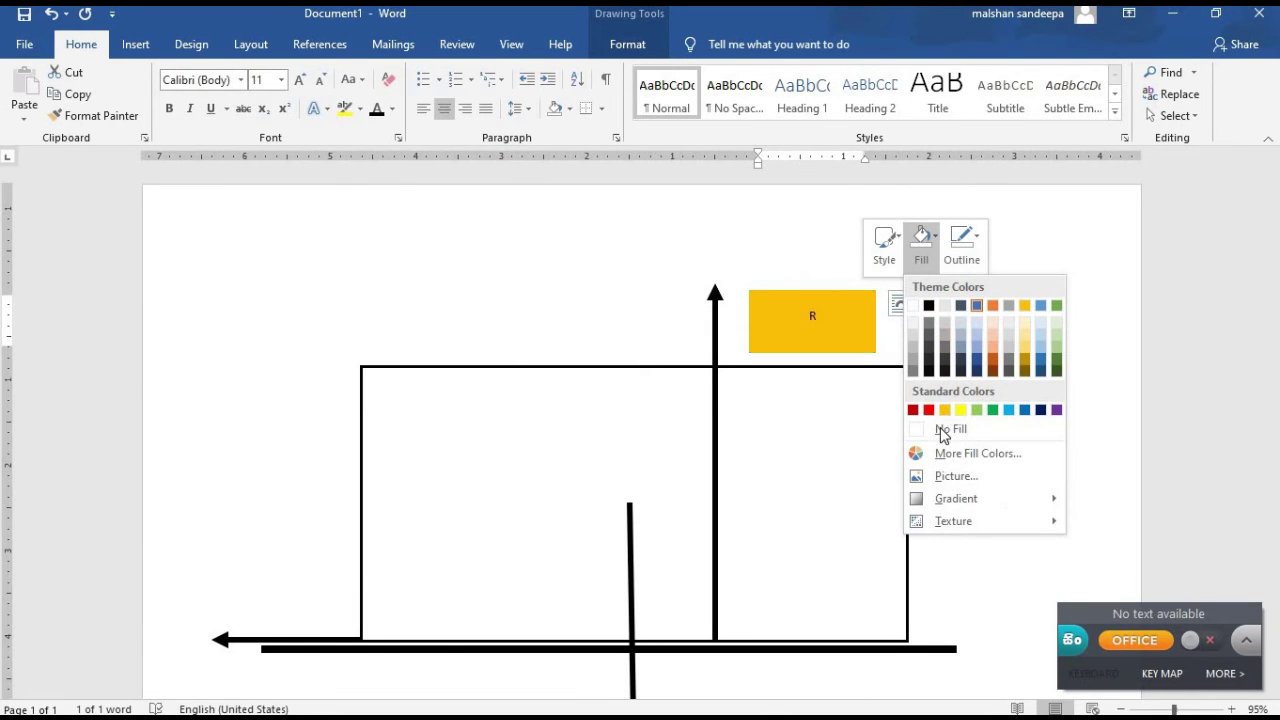
{"action": "left_click", "coordinate": [941, 431]}
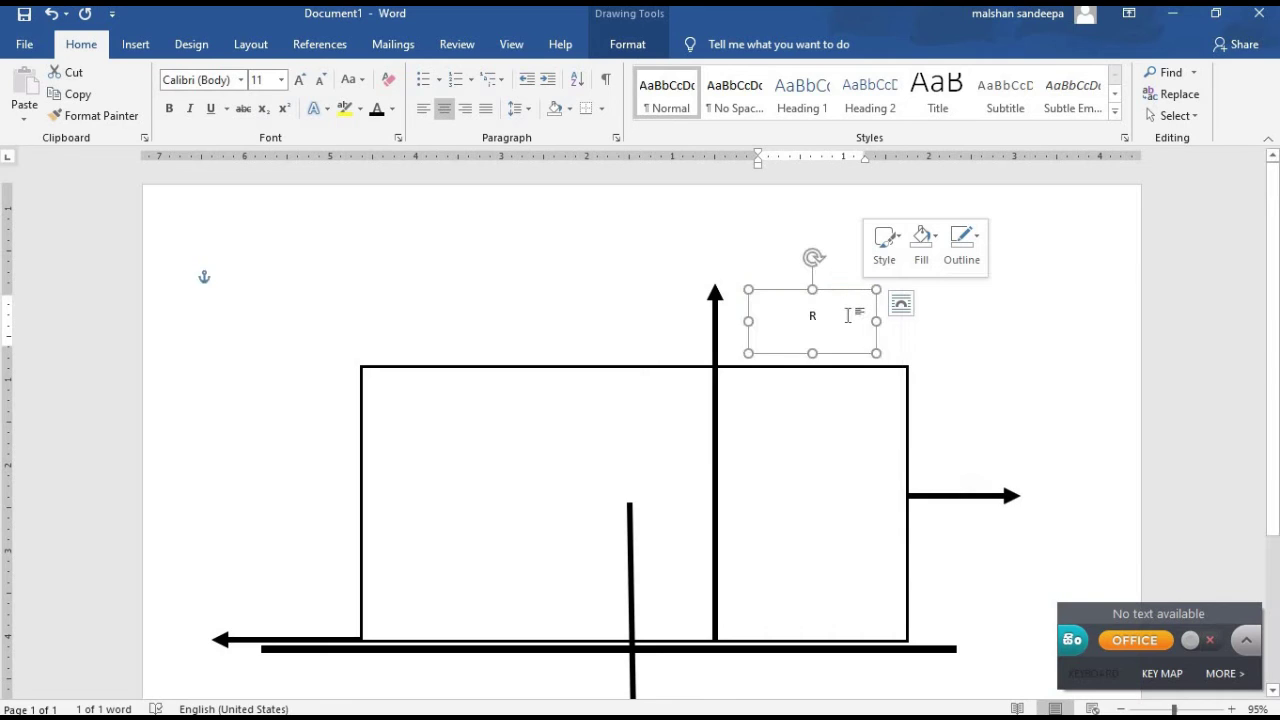
Set the font size of the letter R to 36 pt.
{"action": "left_click_drag", "start_coordinate": [830, 318], "coordinate": [807, 320]}
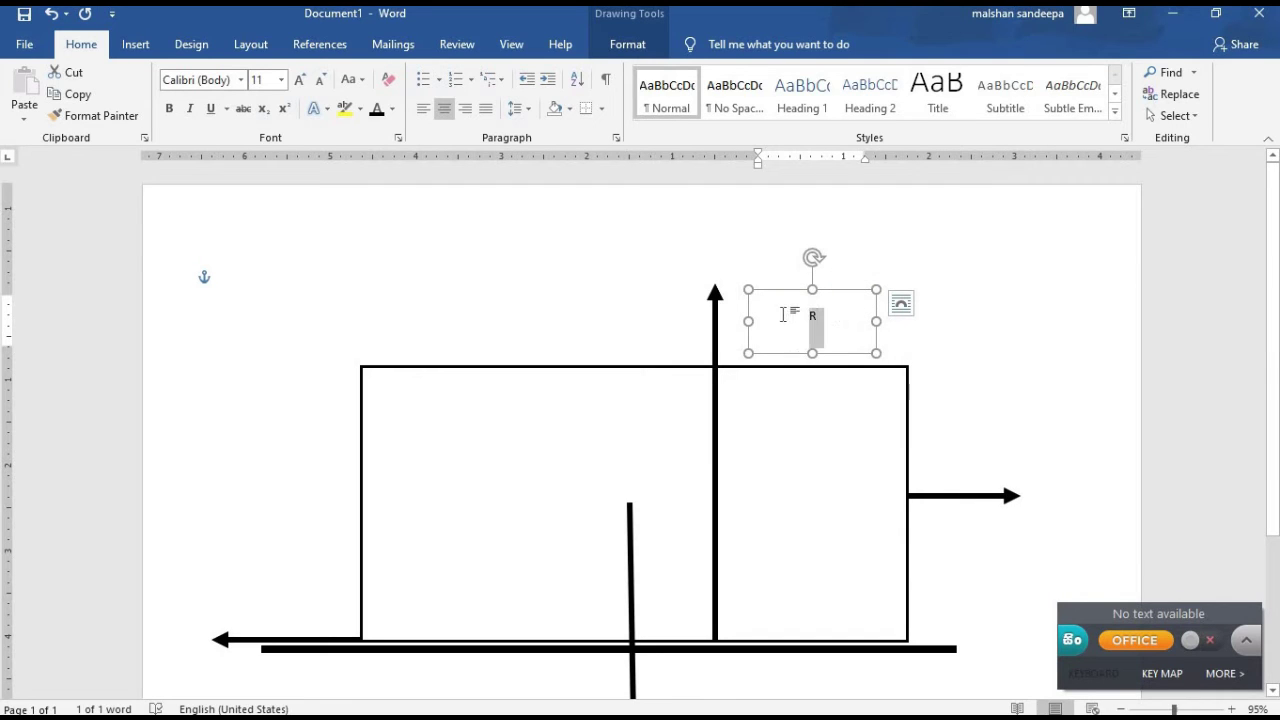
{"action": "left_click", "coordinate": [295, 82]}
{"action": "left_click", "coordinate": [295, 82]}
{"action": "left_click", "coordinate": [295, 82]}
{"action": "left_click", "coordinate": [295, 82]}
{"action": "left_click", "coordinate": [295, 82]}
{"action": "left_click", "coordinate": [295, 82]}
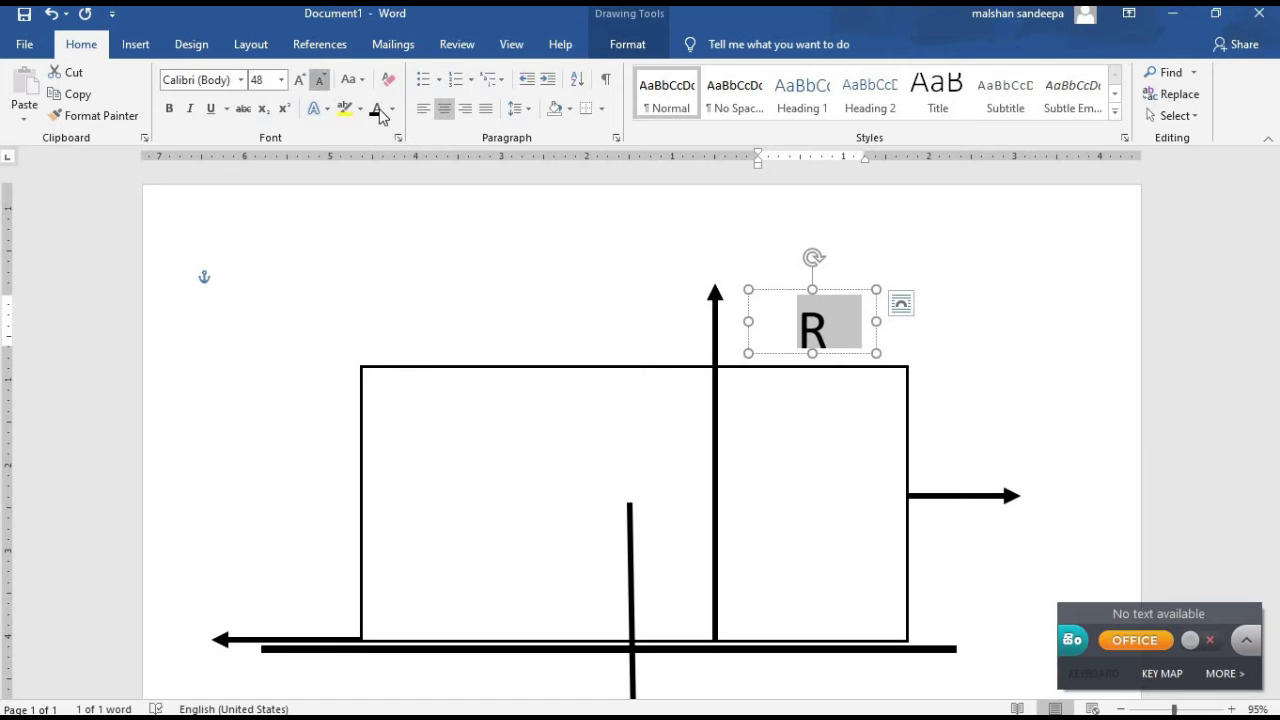
{"action": "left_click", "coordinate": [320, 79]}
Move the R label to just above the upward arrow's tip and paste three copies of it.
{"action": "left_click_drag", "start_coordinate": [838, 290], "coordinate": [743, 237]}
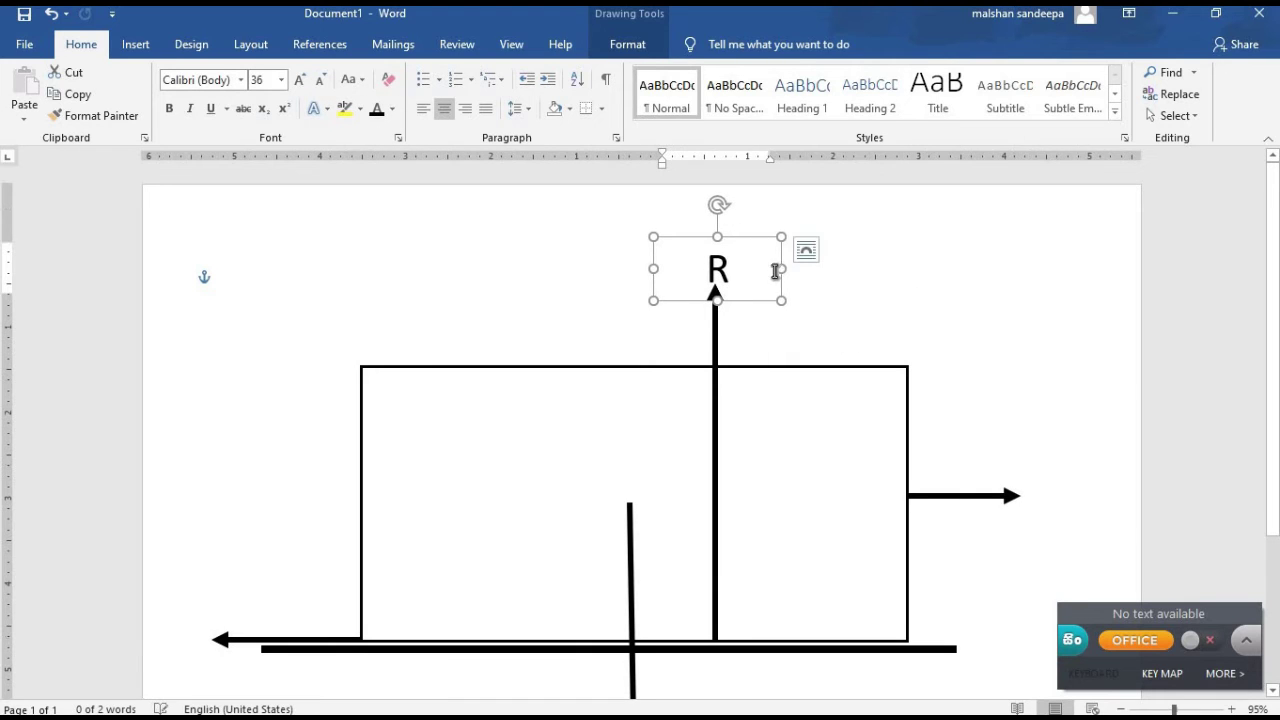
{"action": "right_click", "coordinate": [752, 245]}
{"action": "left_click", "coordinate": [790, 271]}
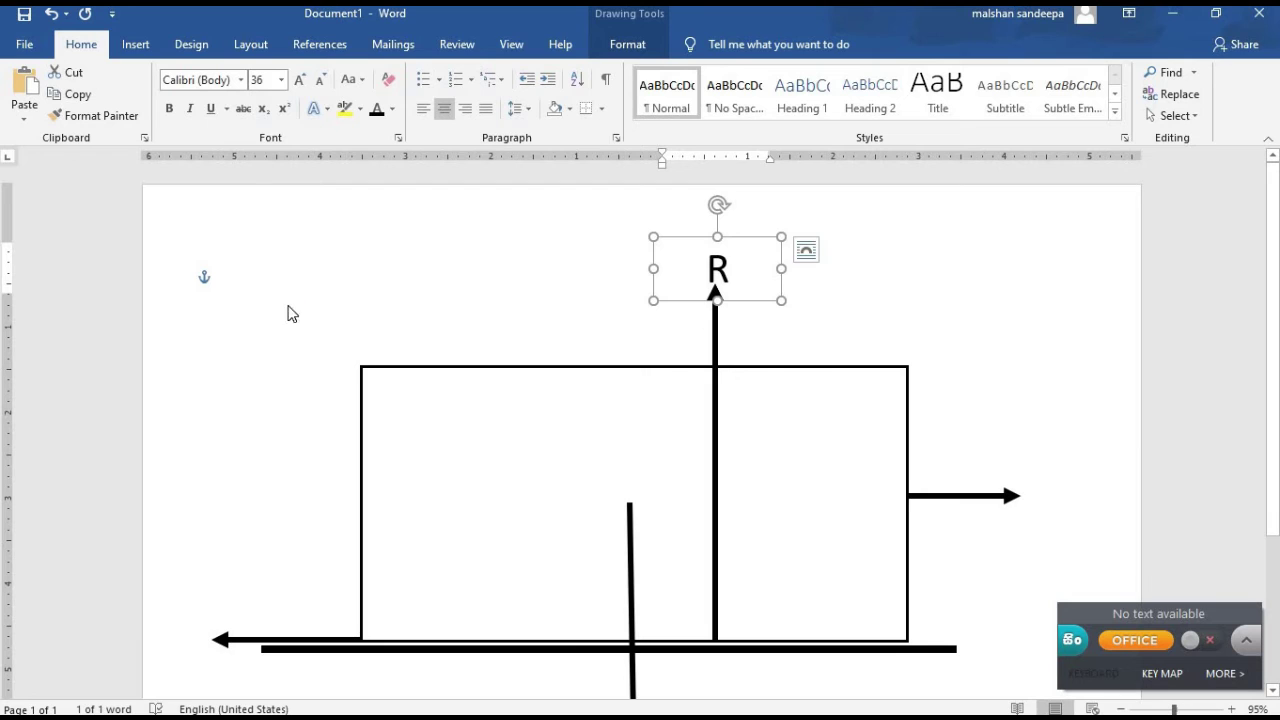
{"action": "key", "text": "ctrl+v"}
{"action": "key", "text": "ctrl+v"}
{"action": "key", "text": "ctrl+v"}
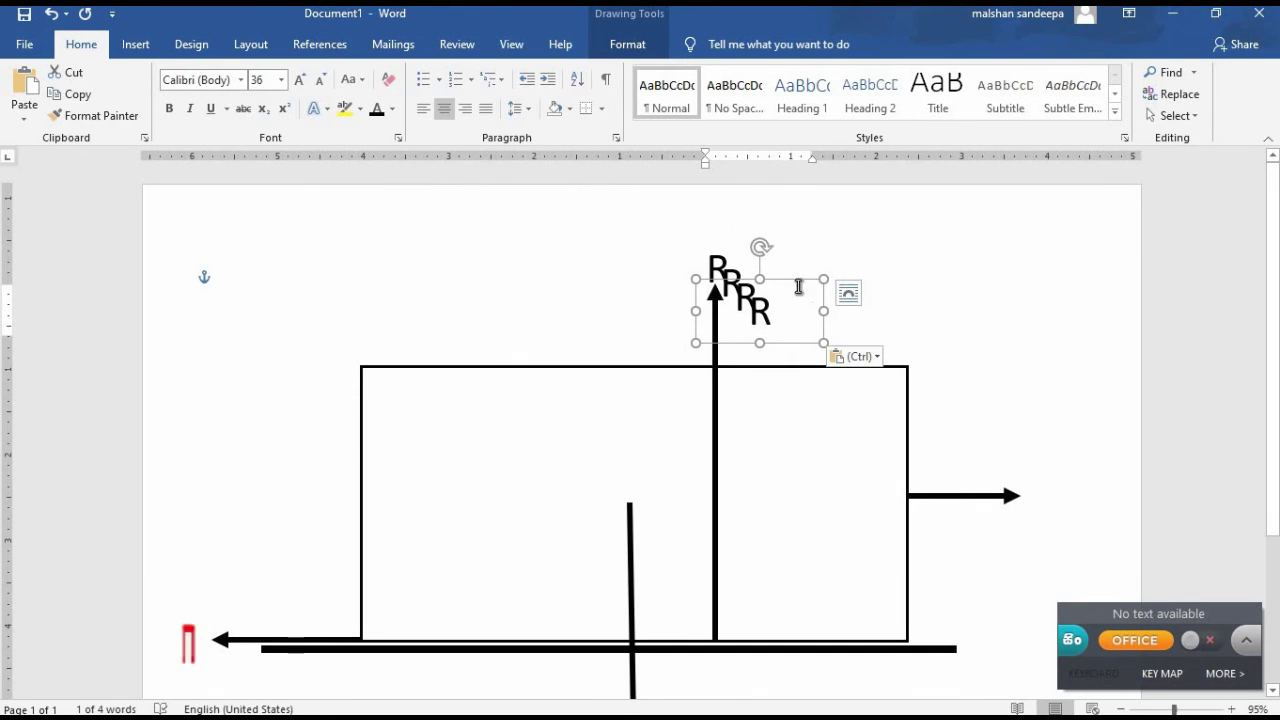
Move the last pasted label above the left-pointing arrow's head and replace its text with Fs.
{"action": "left_click_drag", "start_coordinate": [798, 336], "coordinate": [249, 631]}
{"action": "left_click", "coordinate": [240, 600]}
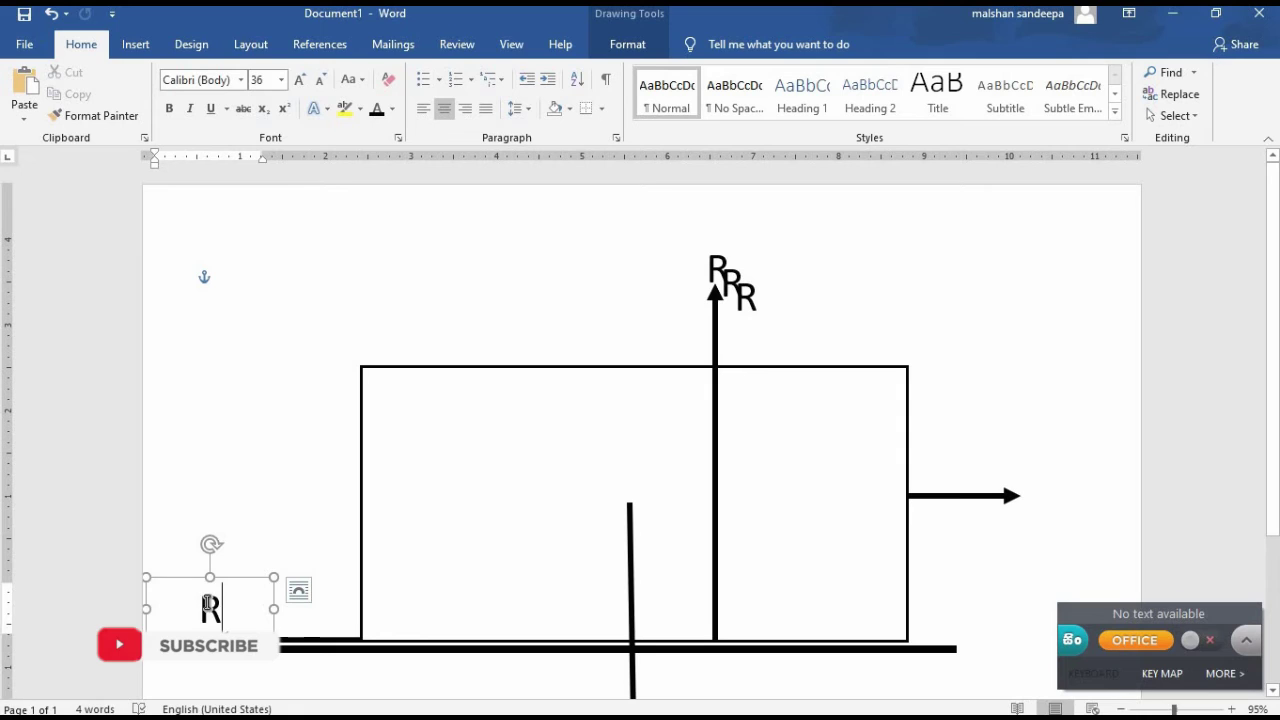
{"action": "key", "text": "BackSpace"}
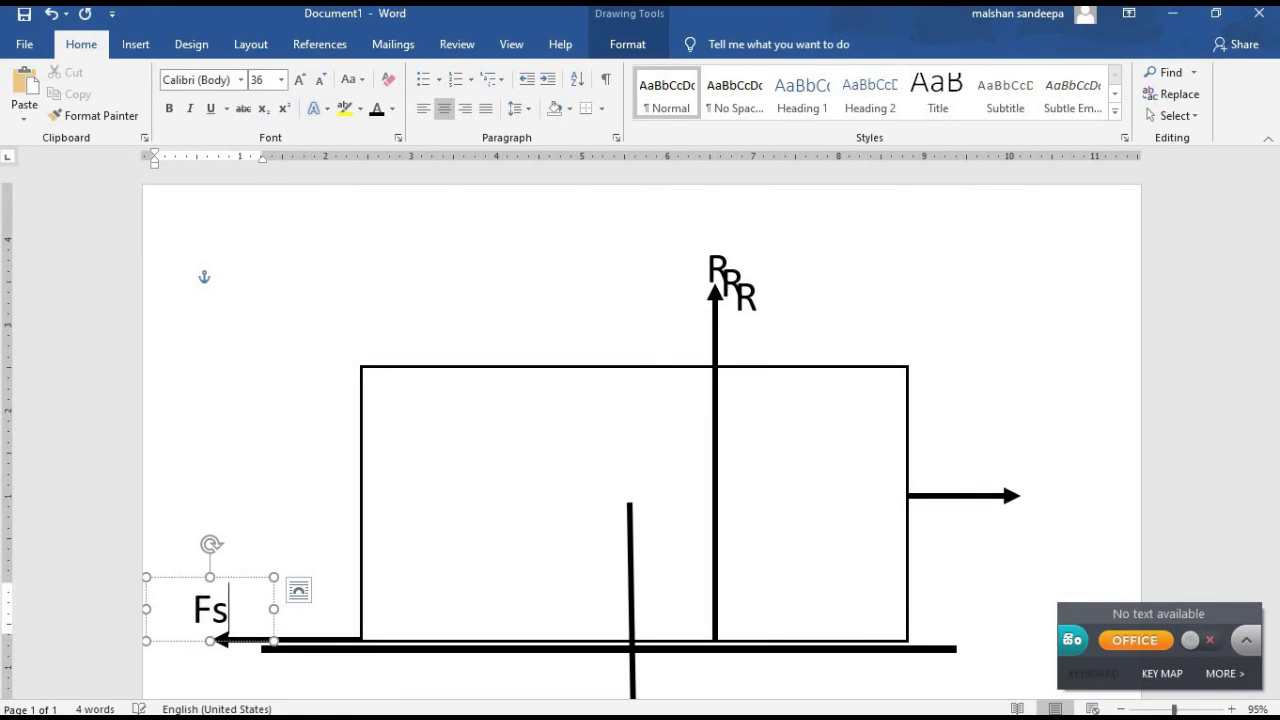
Format the s in the Fs label as a subscript.
{"action": "left_click_drag", "start_coordinate": [218, 612], "coordinate": [271, 580]}
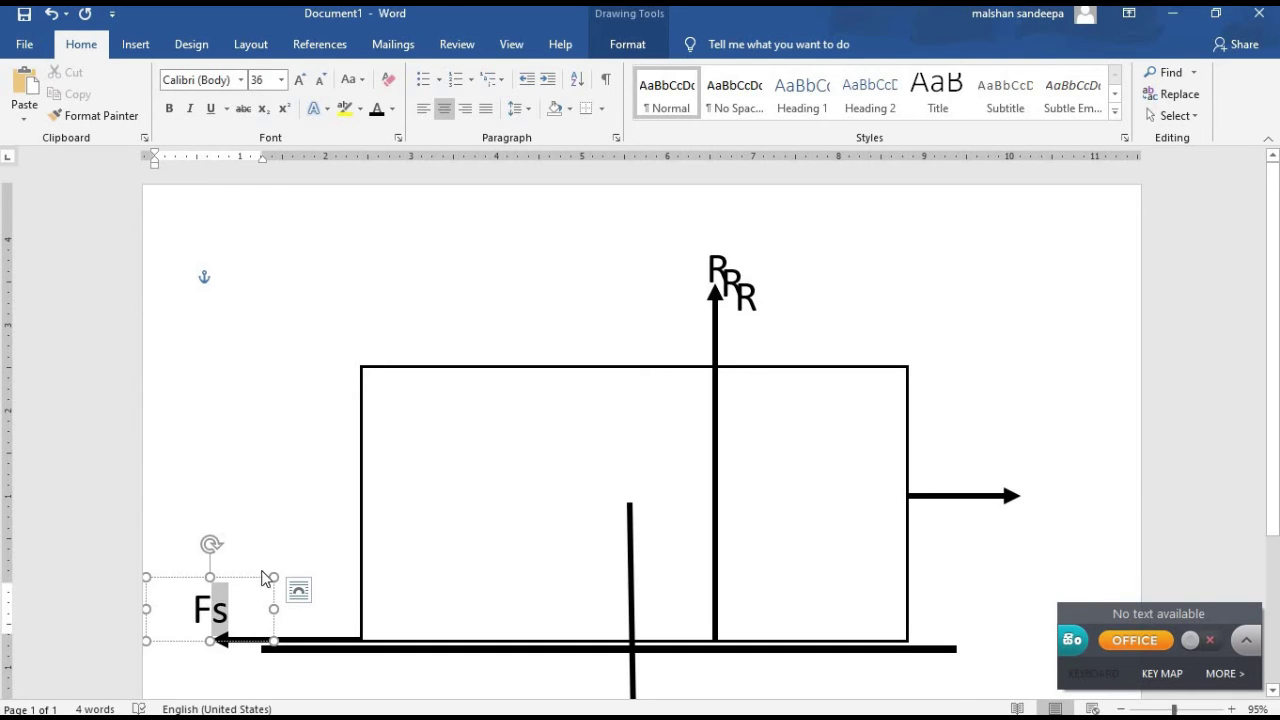
{"action": "left_click", "coordinate": [262, 111]}
{"action": "left_click", "coordinate": [398, 448]}
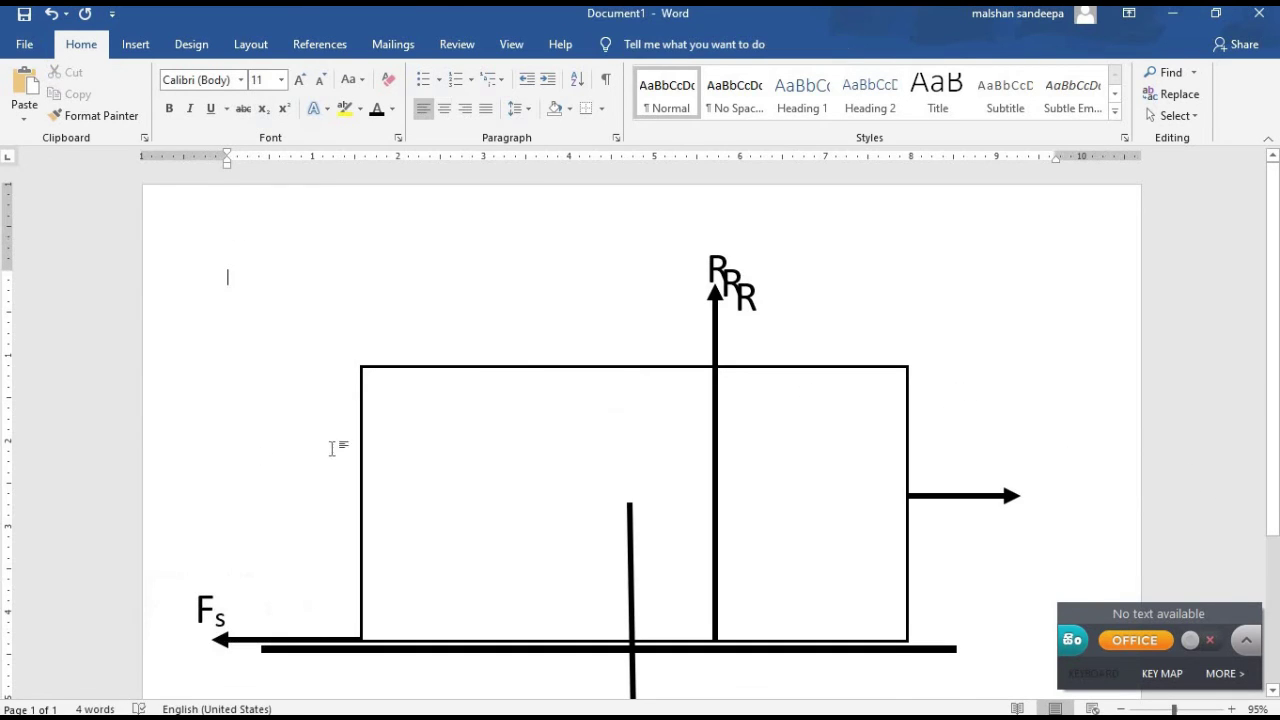
Move one spare R label to just beside the downward arrow's tip and replace its text with mg.
{"action": "scroll", "coordinate": [1040, 345], "scroll_direction": "down", "scroll_amount": 3}
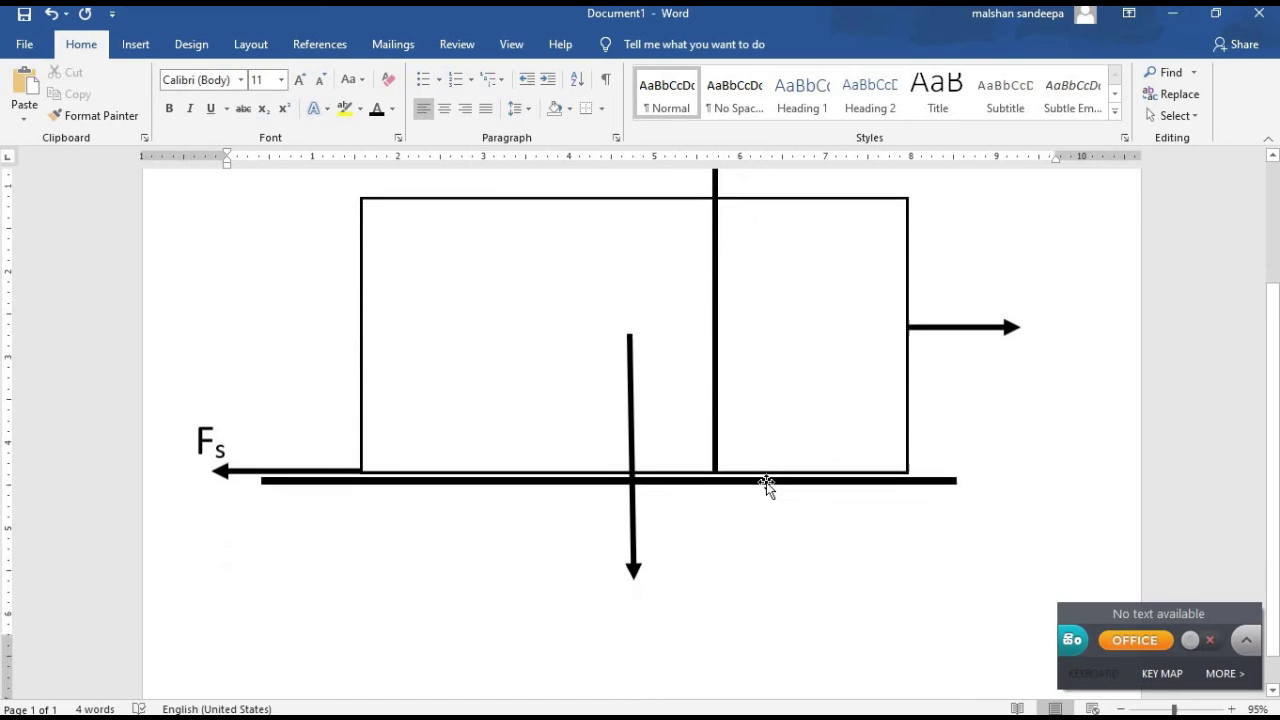
{"action": "scroll", "coordinate": [549, 304], "scroll_direction": "up", "scroll_amount": 2}
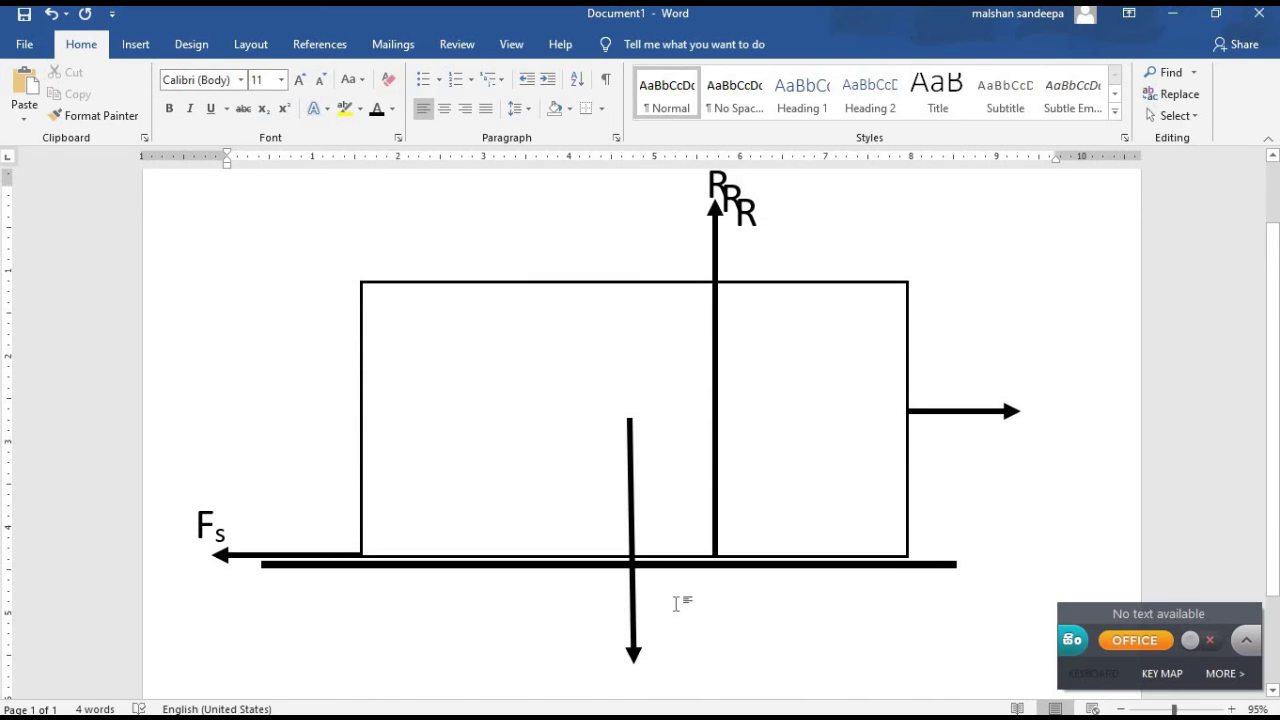
{"action": "scroll", "coordinate": [676, 604], "scroll_direction": "down", "scroll_amount": 2}
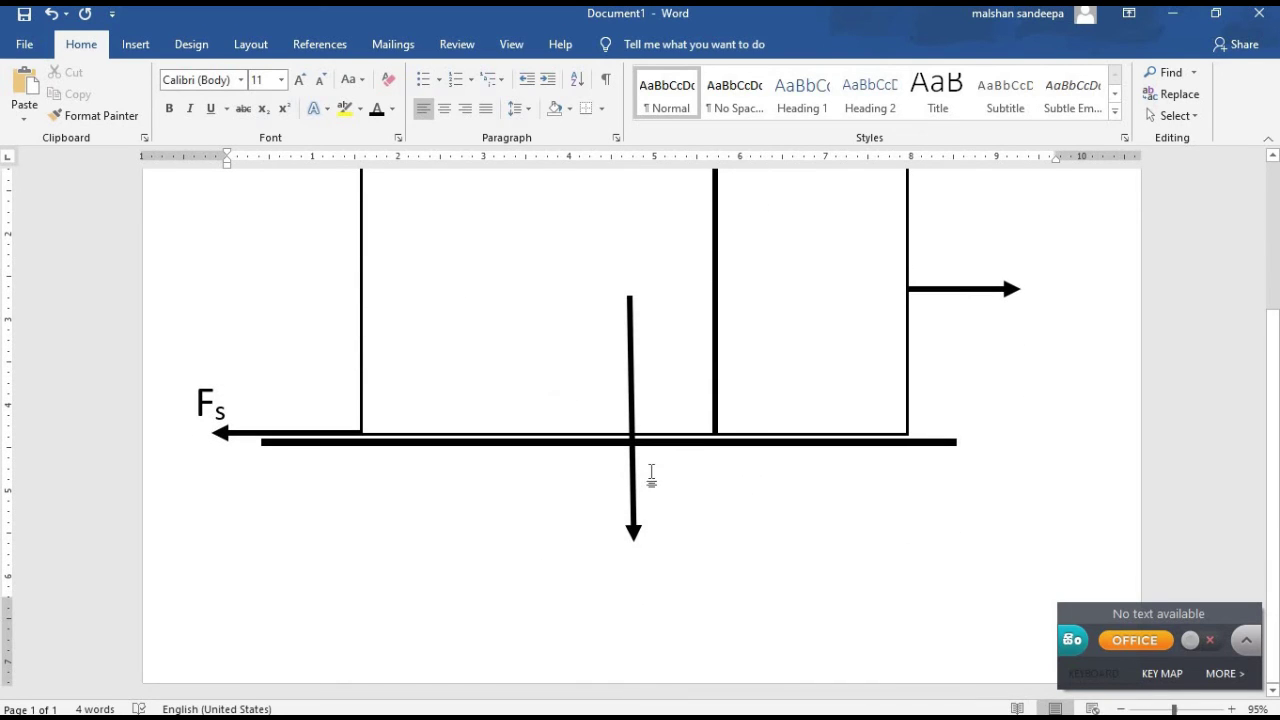
{"action": "scroll", "coordinate": [651, 477], "scroll_direction": "up", "scroll_amount": 3}
{"action": "left_click", "coordinate": [759, 292]}
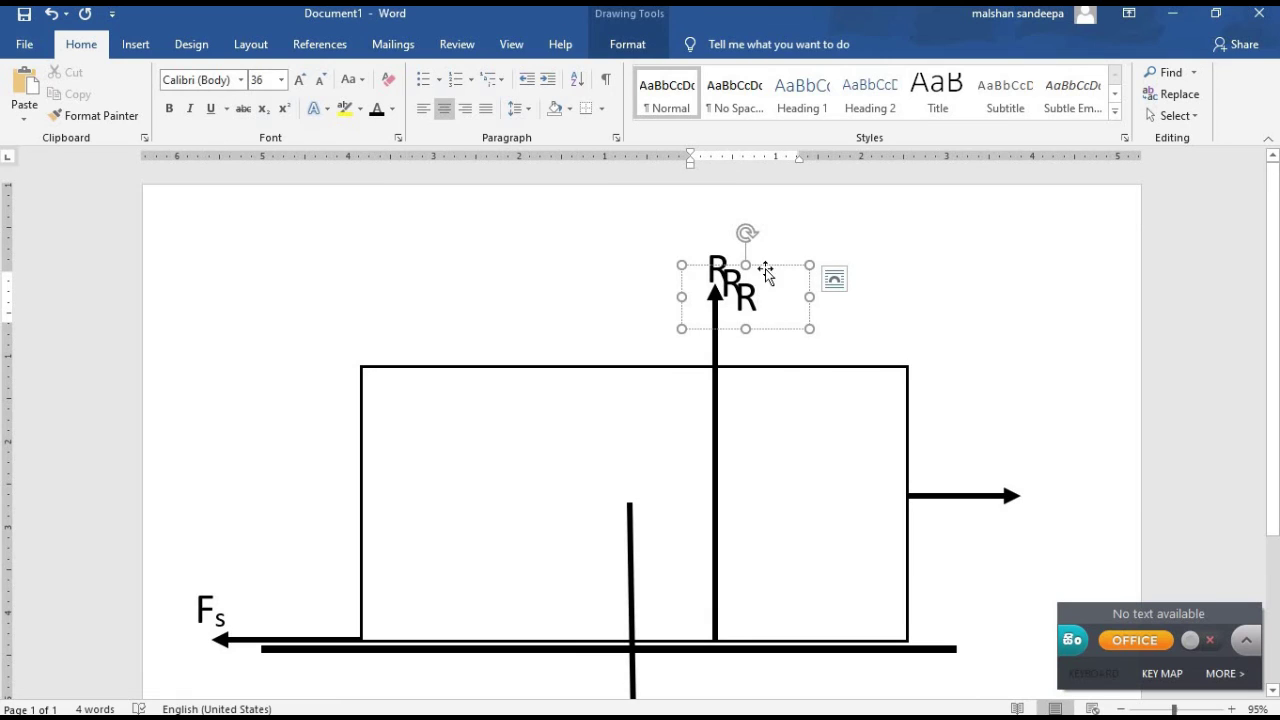
{"action": "left_click_drag", "start_coordinate": [786, 329], "coordinate": [693, 625]}
{"action": "left_click", "coordinate": [704, 652]}
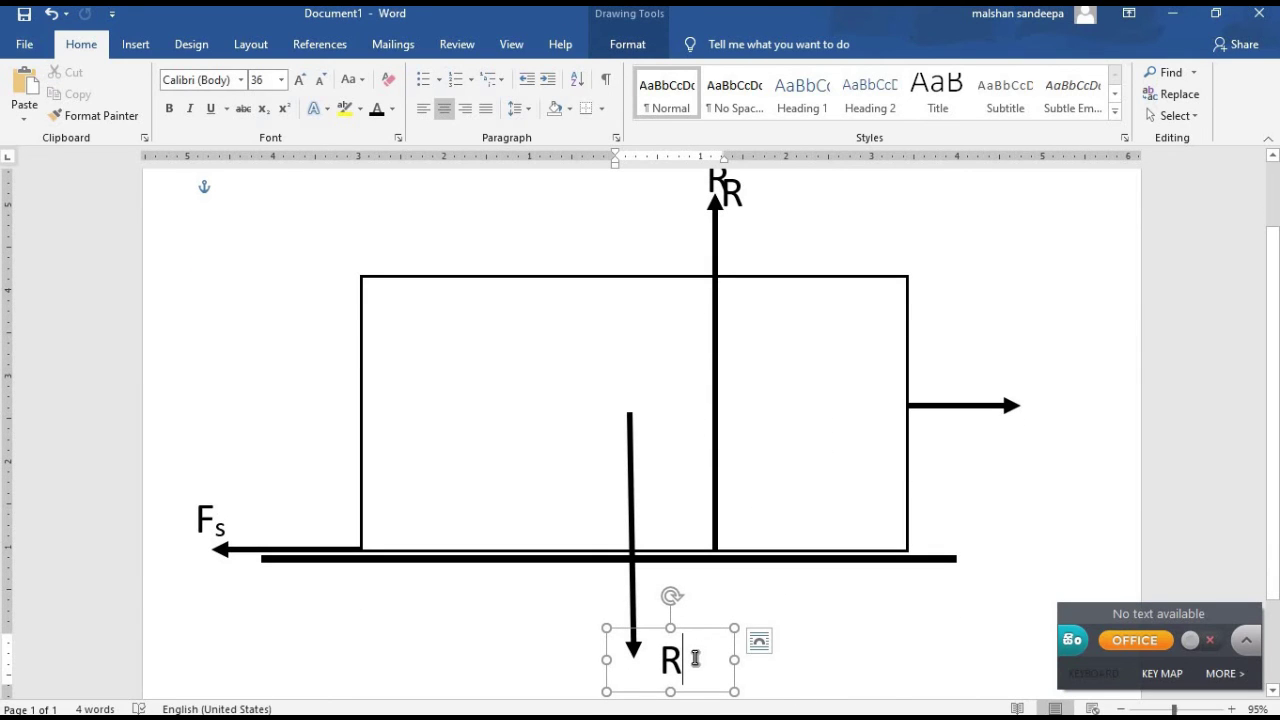
{"action": "key", "text": "BackSpace"}
{"action": "type", "text": "mg"}
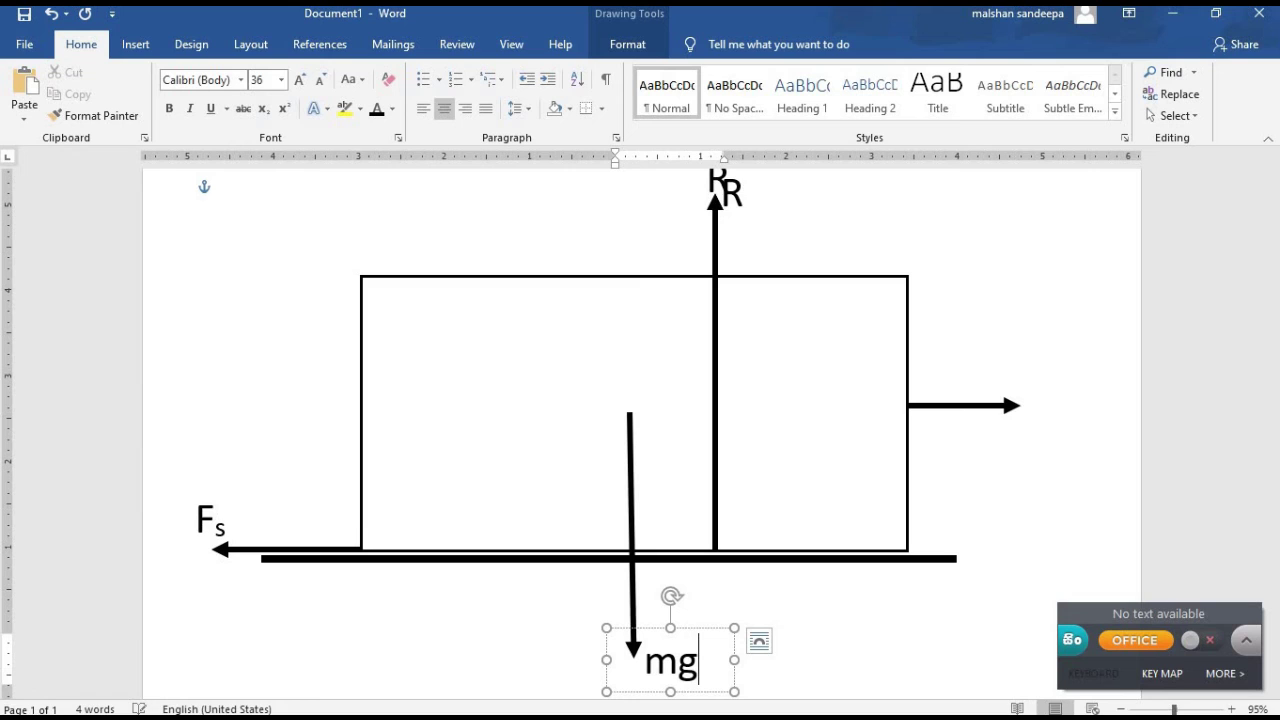
{"action": "left_click", "coordinate": [851, 623]}
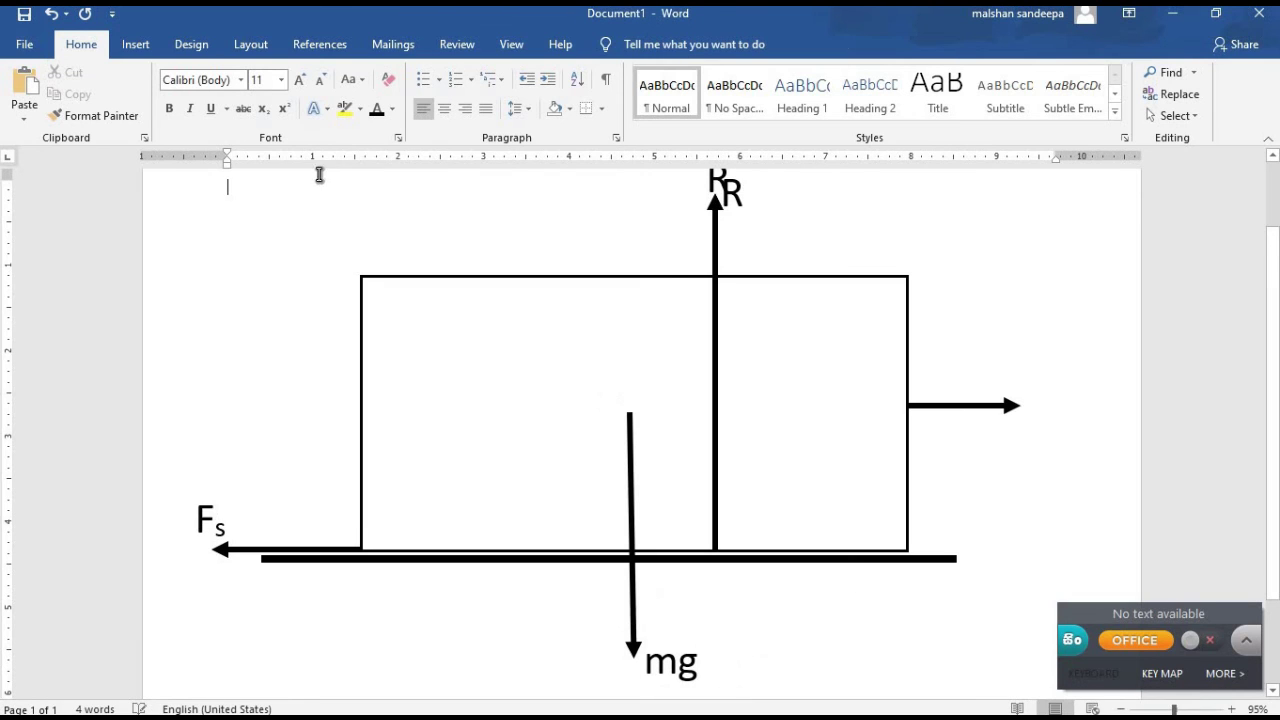
Move the remaining spare R label to just beyond the right-pointing arrow's tip.
{"action": "left_click", "coordinate": [761, 194]}
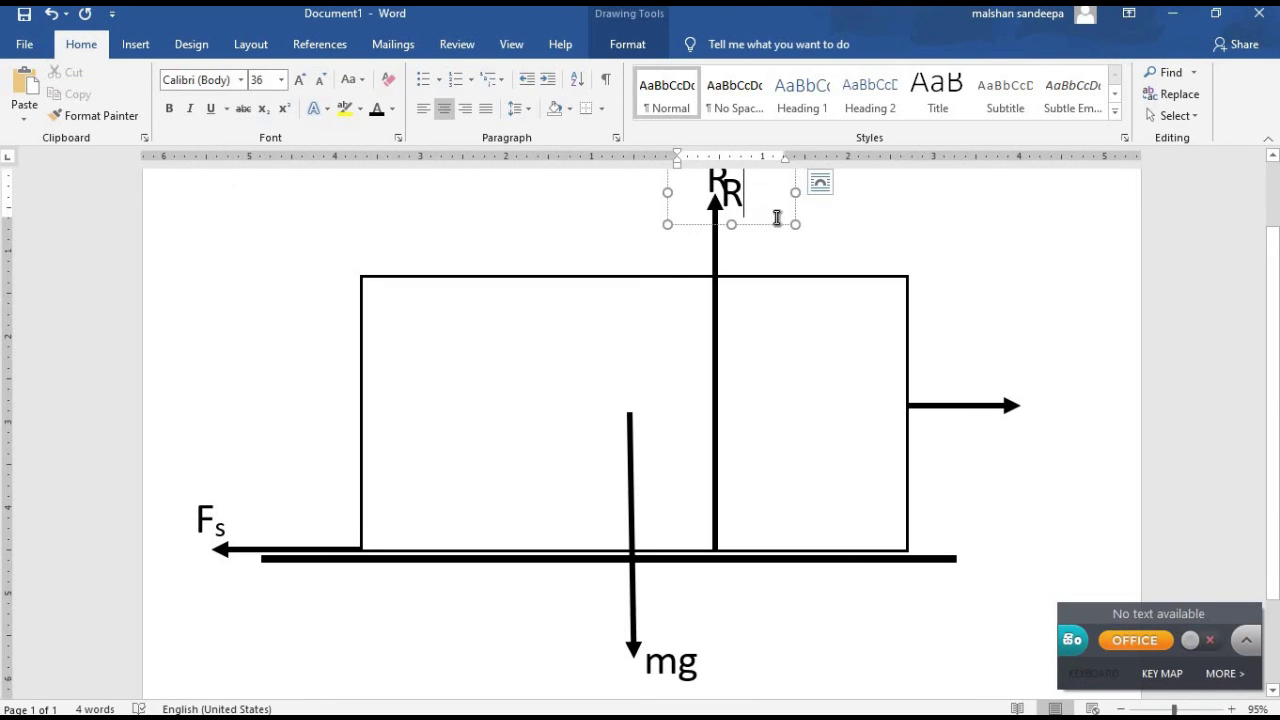
{"action": "left_click_drag", "start_coordinate": [765, 231], "coordinate": [1070, 432]}
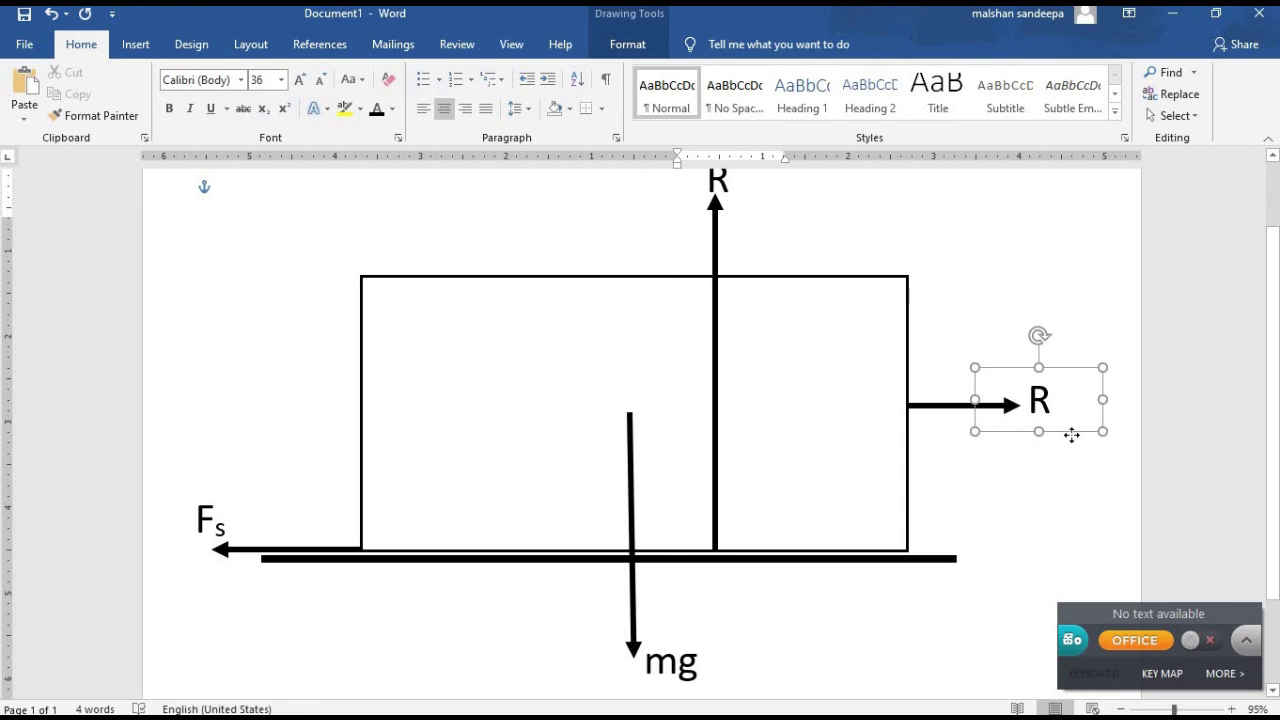